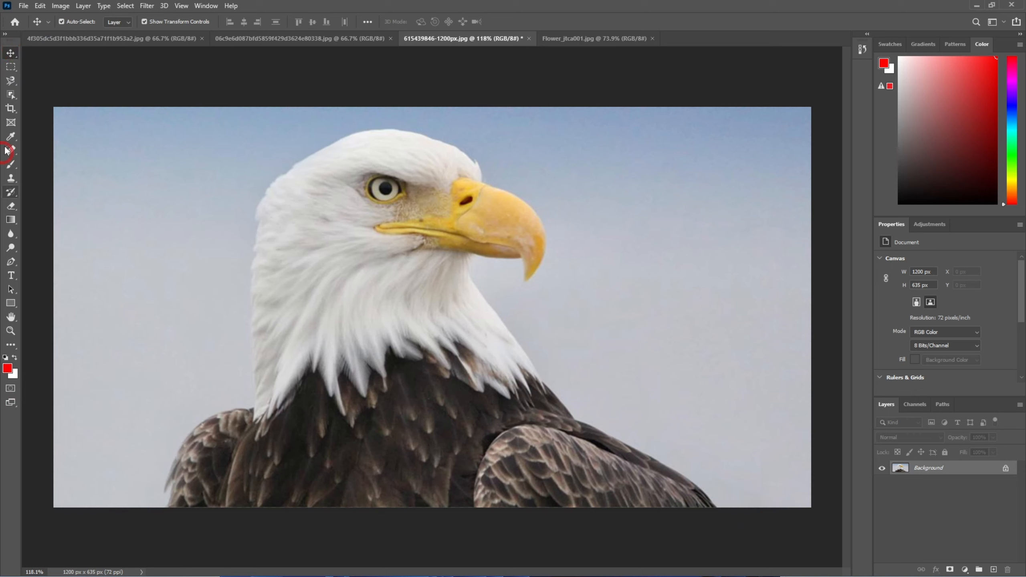
{"action": "left_click", "coordinate": [11, 276]}
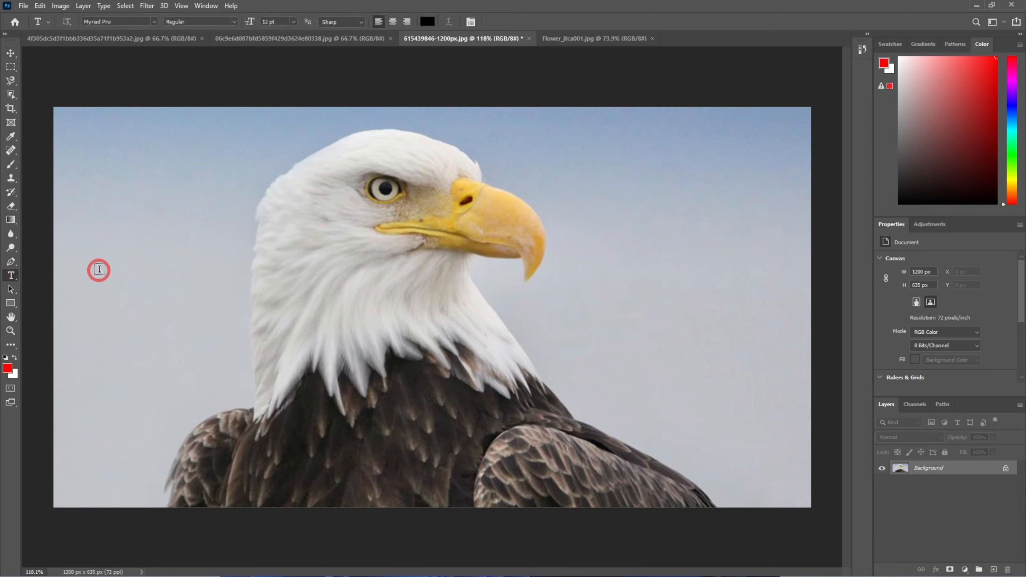
{"action": "scroll", "coordinate": [312, 246], "scroll_direction": "down", "scroll_amount": 3}
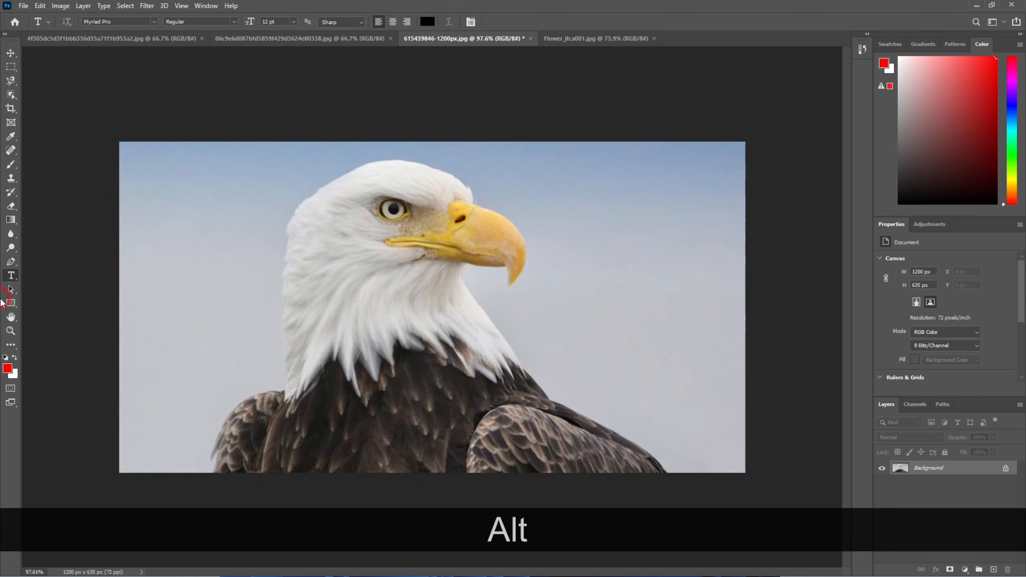
{"action": "left_click", "coordinate": [10, 52]}
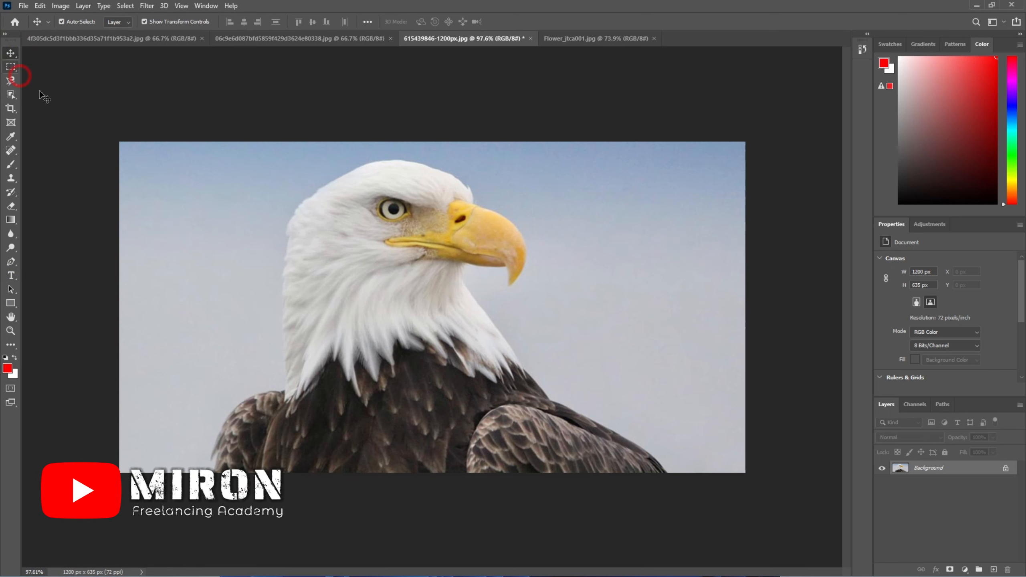
{"action": "left_click", "coordinate": [12, 52]}
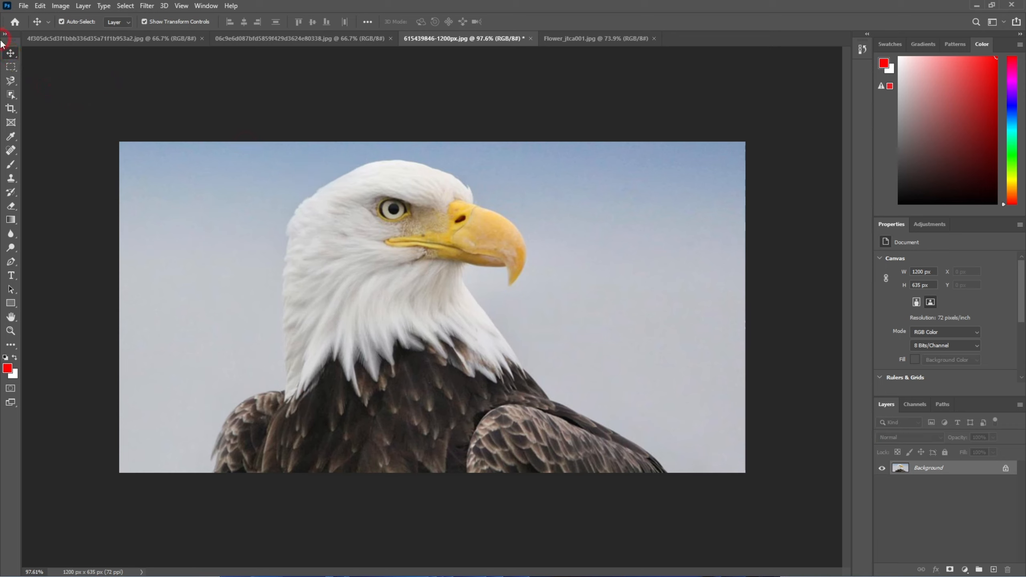
{"action": "left_click", "coordinate": [457, 236]}
{"action": "left_click", "coordinate": [336, 194]}
{"action": "left_click", "coordinate": [12, 137]}
{"action": "left_click", "coordinate": [63, 136]}
{"action": "left_click", "coordinate": [458, 194]}
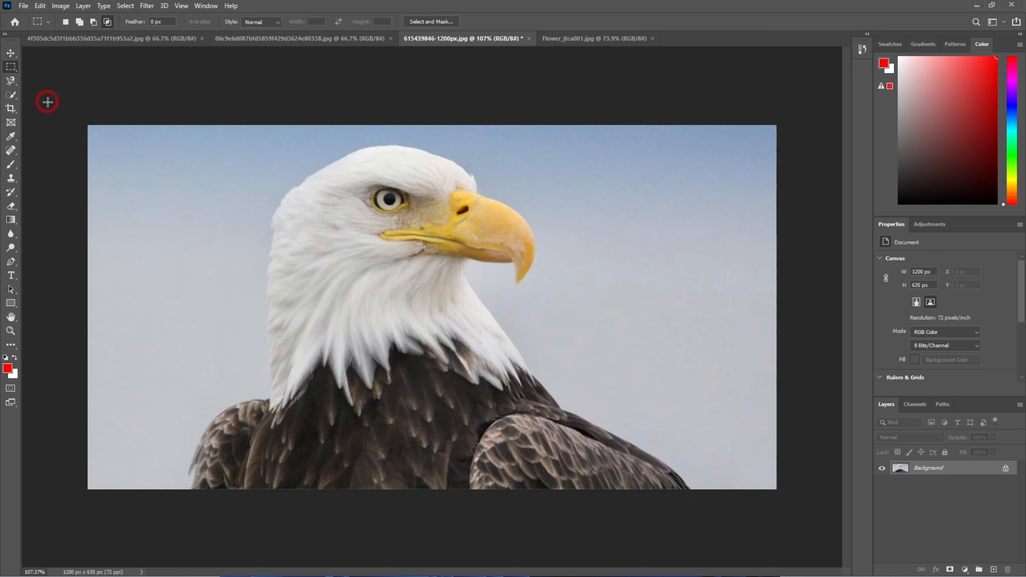
{"action": "left_click", "coordinate": [10, 94]}
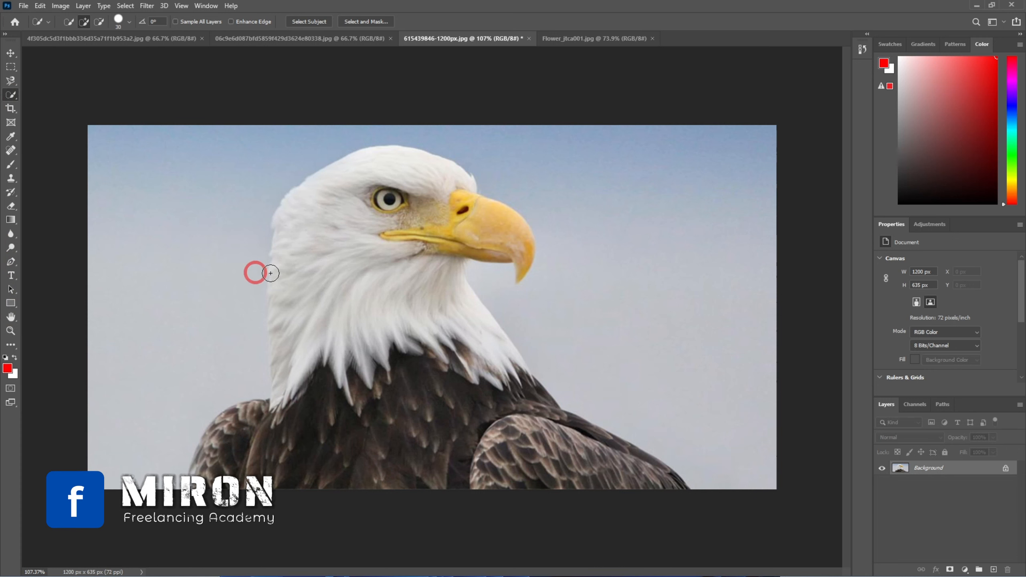
Start a Pen tool path at the back of the eagle's head, curve it over the crown and retract the outgoing handle
{"action": "key", "text": "alt"}
{"action": "scroll", "coordinate": [403, 234], "scroll_direction": "up", "scroll_amount": 2}
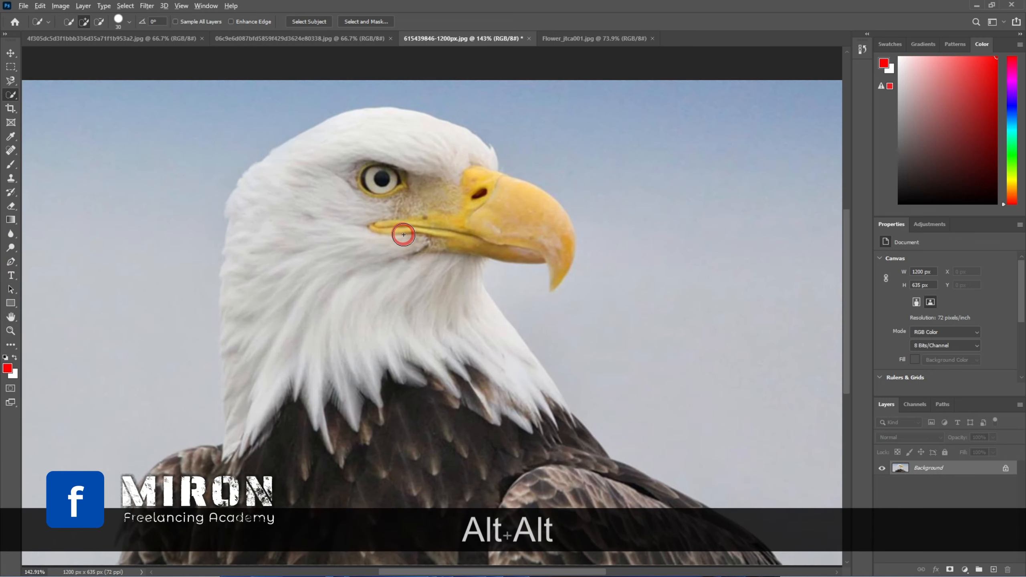
{"action": "scroll", "coordinate": [404, 235], "scroll_direction": "up", "scroll_amount": 2}
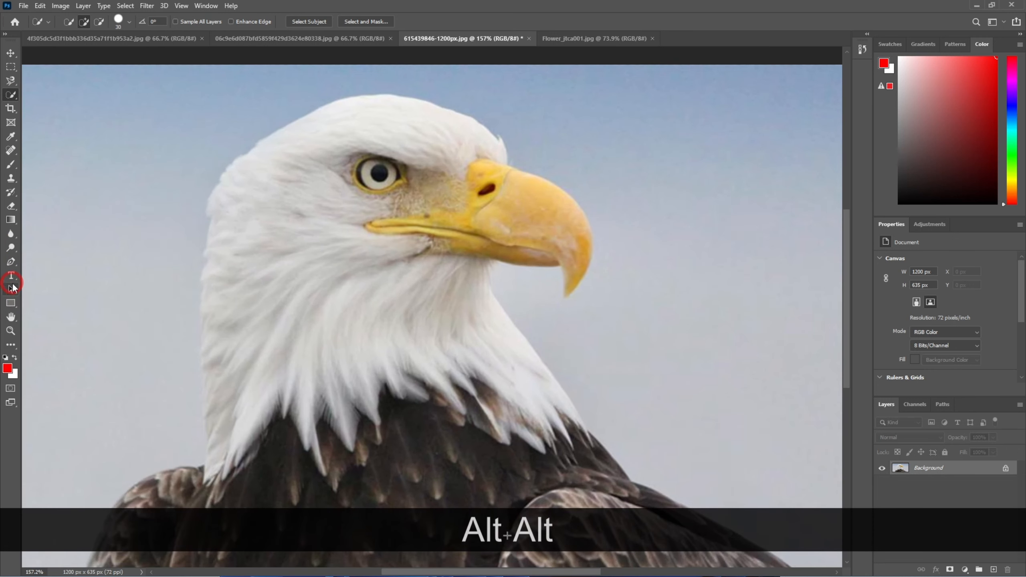
{"action": "mouse_move", "coordinate": [10, 262]}
{"action": "left_mouse_down"}
{"action": "mouse_move", "coordinate": [35, 268]}
{"action": "mouse_move", "coordinate": [43, 323]}
{"action": "mouse_move", "coordinate": [51, 260]}
{"action": "mouse_move", "coordinate": [8, 264]}
{"action": "left_mouse_up"}
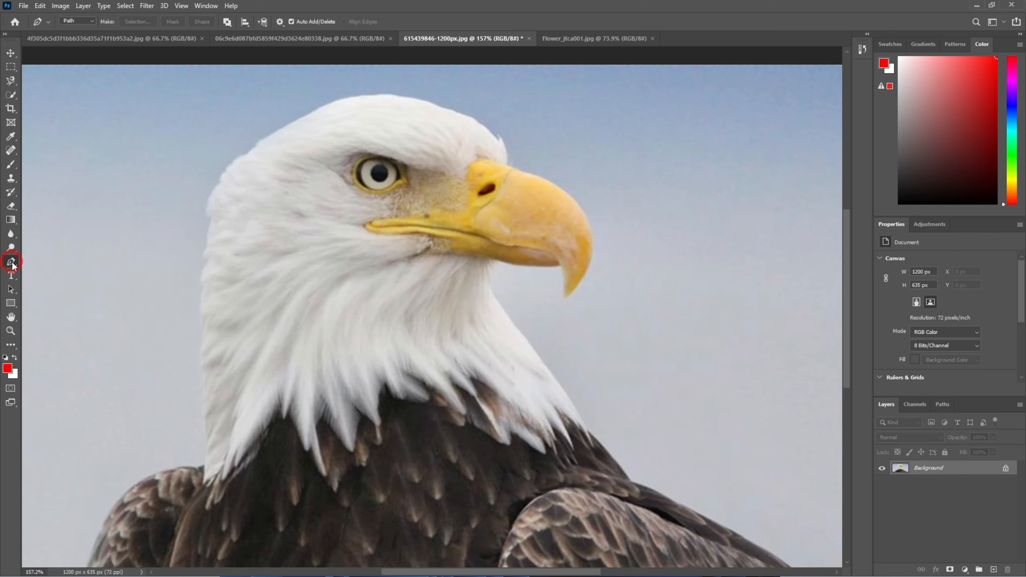
{"action": "mouse_move", "coordinate": [12, 265]}
{"action": "left_mouse_down"}
{"action": "mouse_move", "coordinate": [54, 271]}
{"action": "mouse_move", "coordinate": [12, 265]}
{"action": "left_mouse_up"}
{"action": "left_click", "coordinate": [206, 200]}
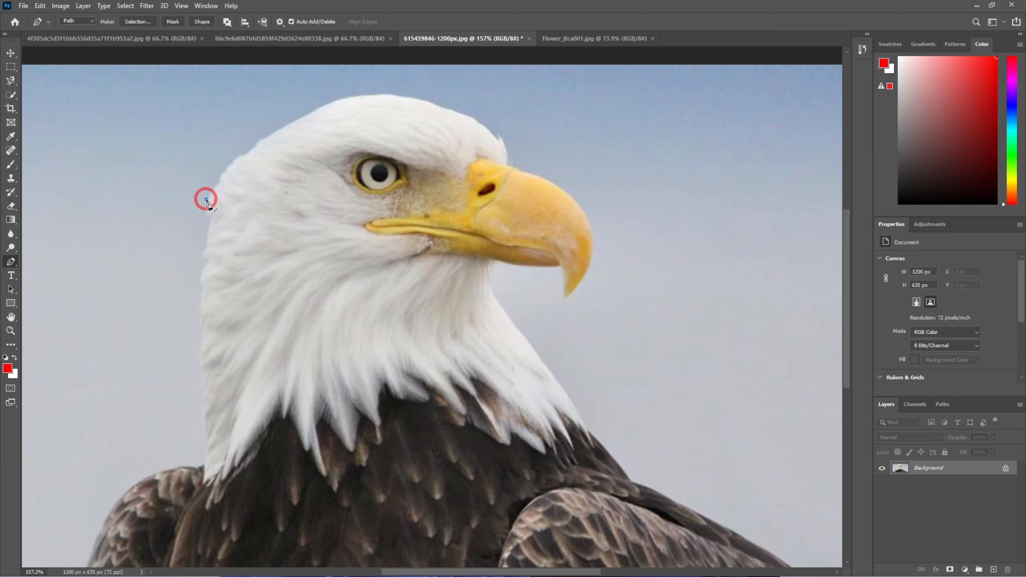
{"action": "left_click", "coordinate": [422, 99]}
{"action": "left_click_drag", "start_coordinate": [421, 99], "coordinate": [560, 131]}
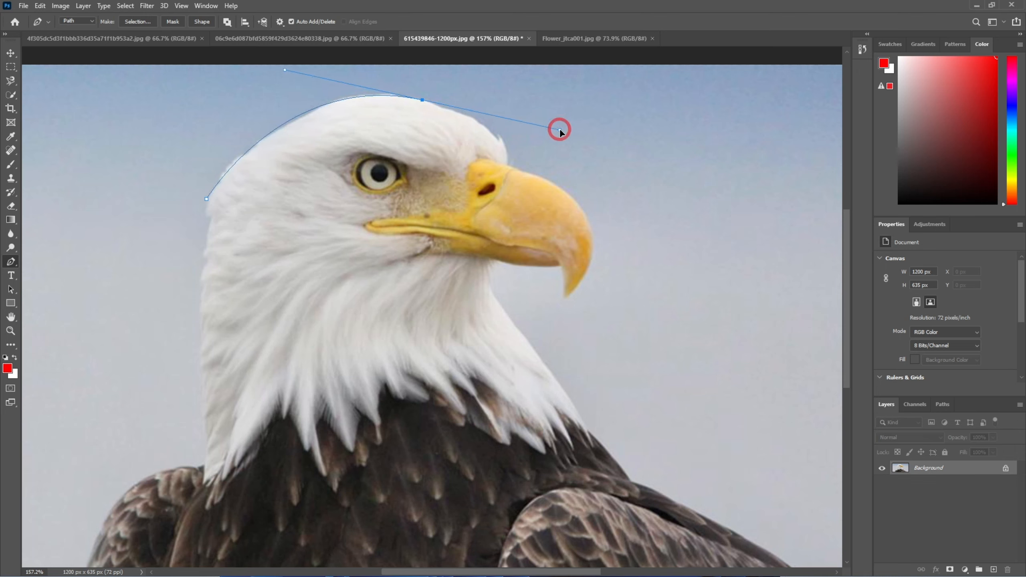
{"action": "left_click_drag", "start_coordinate": [559, 130], "coordinate": [560, 130]}
{"action": "scroll", "coordinate": [580, 189], "scroll_direction": "up", "scroll_amount": 4}
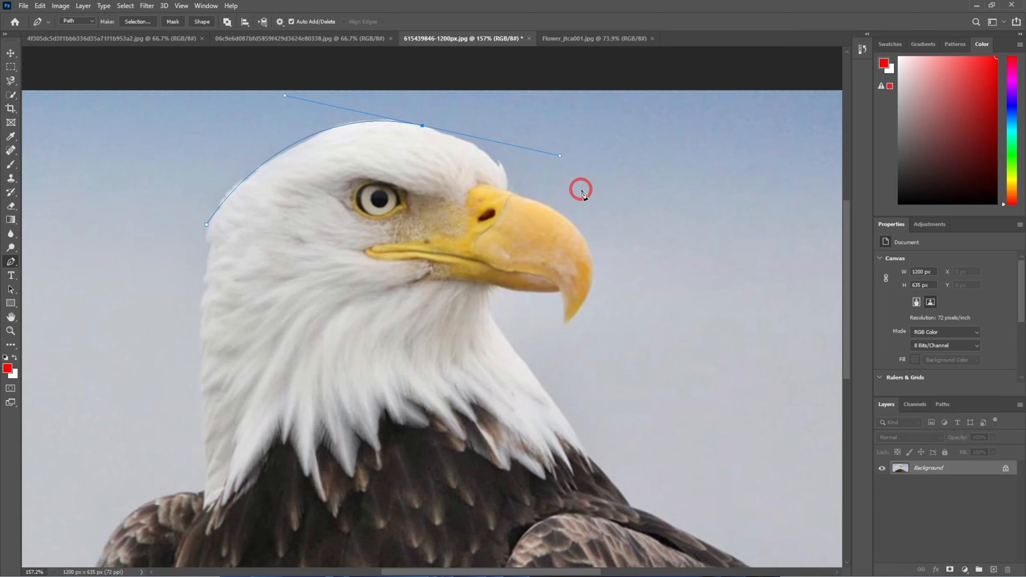
{"action": "key", "text": "alt"}
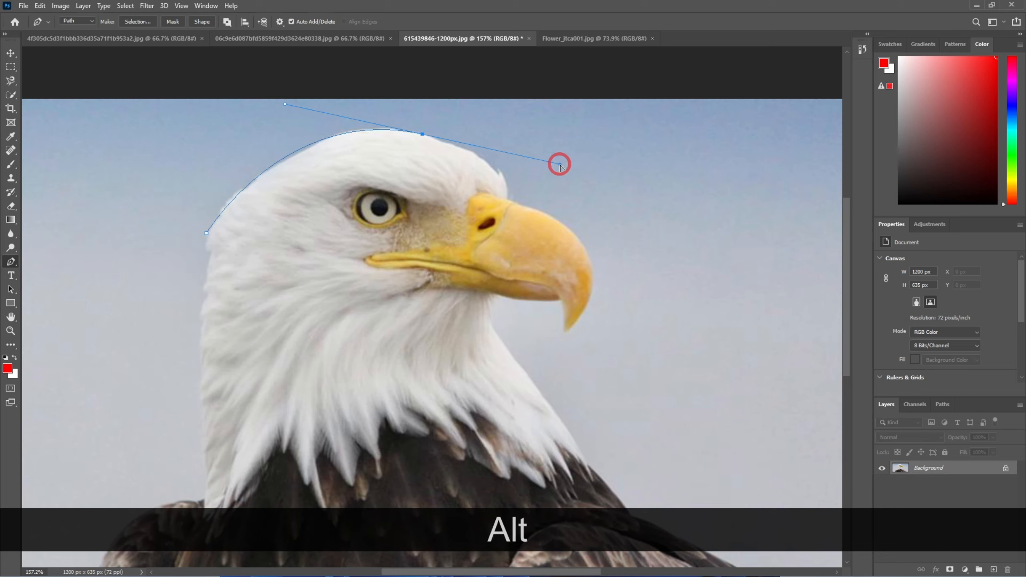
{"action": "left_click_drag", "start_coordinate": [560, 164], "coordinate": [423, 136]}
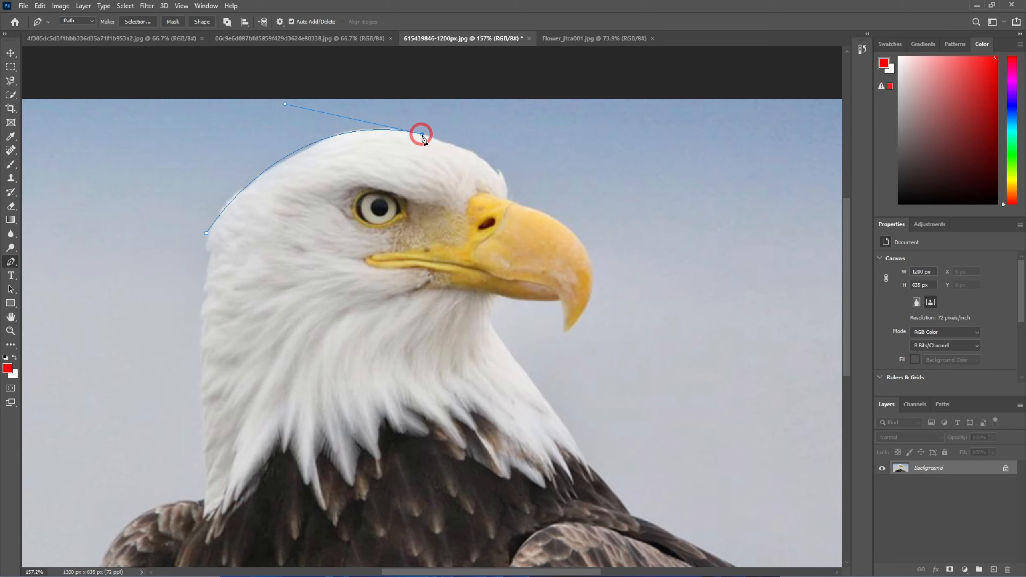
Continue the path with a curve over the forehead to the base of the beak and retract the outgoing handle
{"action": "left_click", "coordinate": [508, 199]}
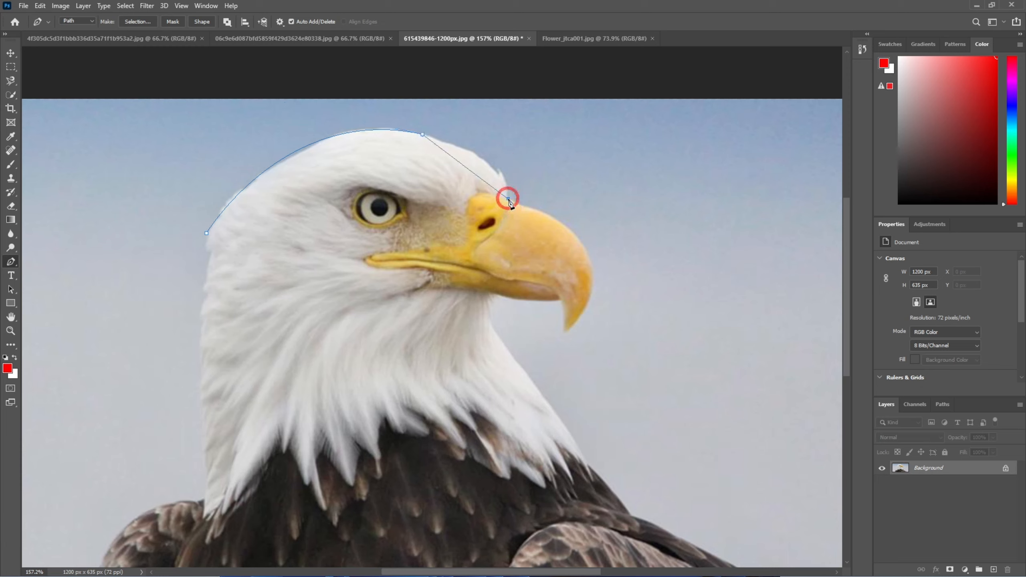
{"action": "left_click_drag", "start_coordinate": [508, 199], "coordinate": [511, 245]}
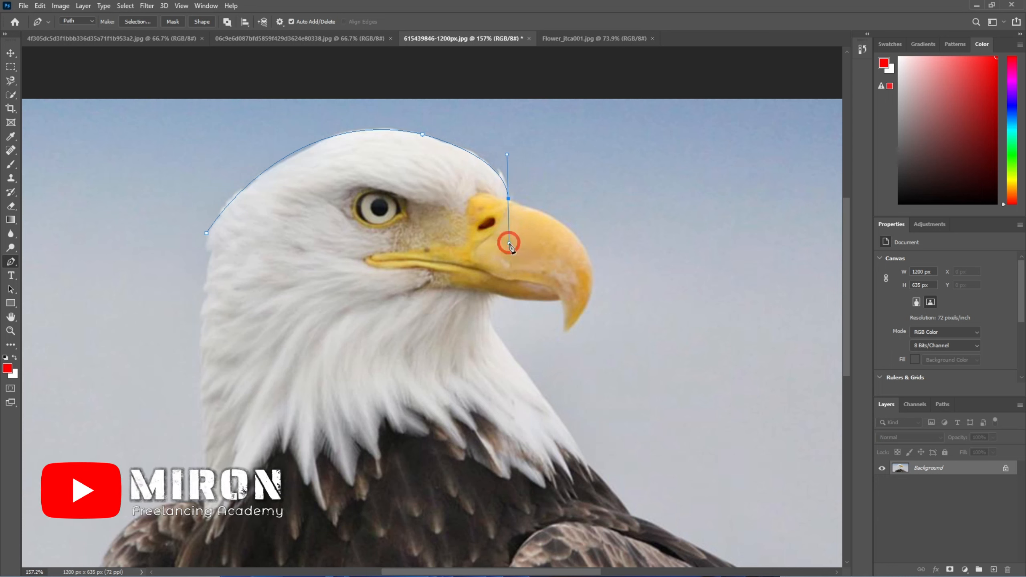
{"action": "key", "text": "alt"}
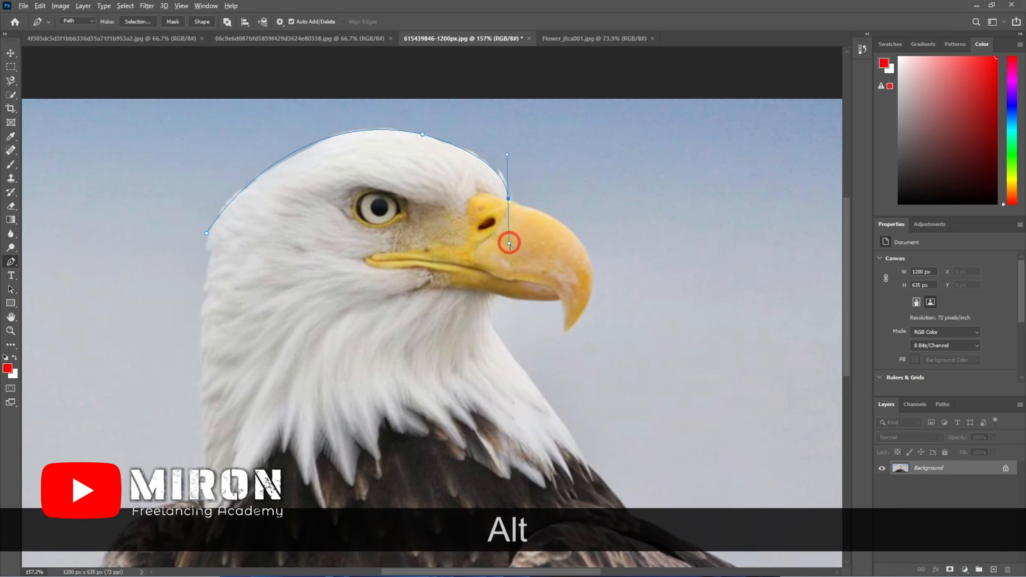
{"action": "left_click_drag", "start_coordinate": [509, 244], "coordinate": [509, 198]}
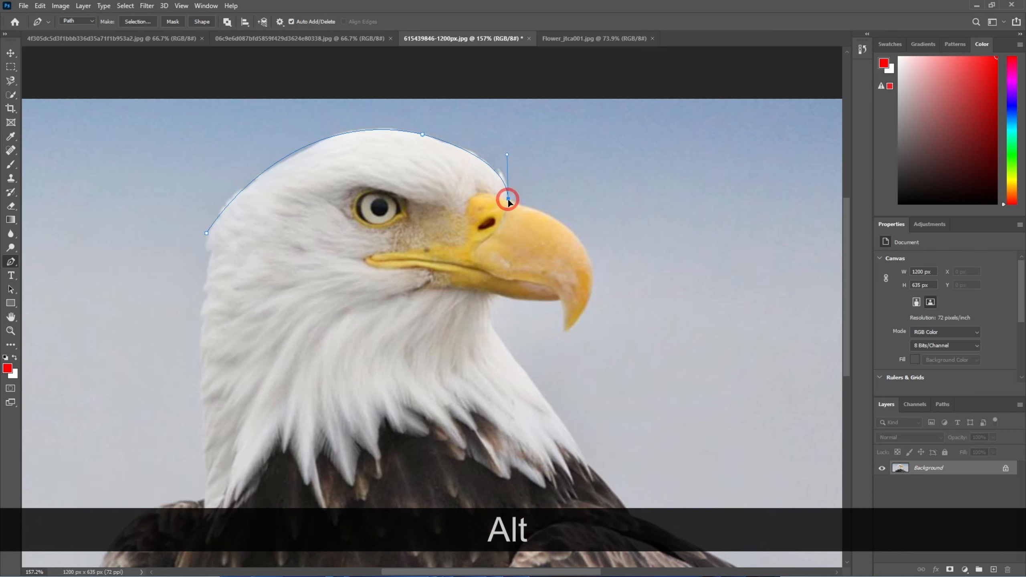
{"action": "left_click", "coordinate": [508, 198]}
Curve the path along the upper edge of the beak to its front and retract the outgoing handle
{"action": "left_click_drag", "start_coordinate": [591, 265], "coordinate": [606, 323]}
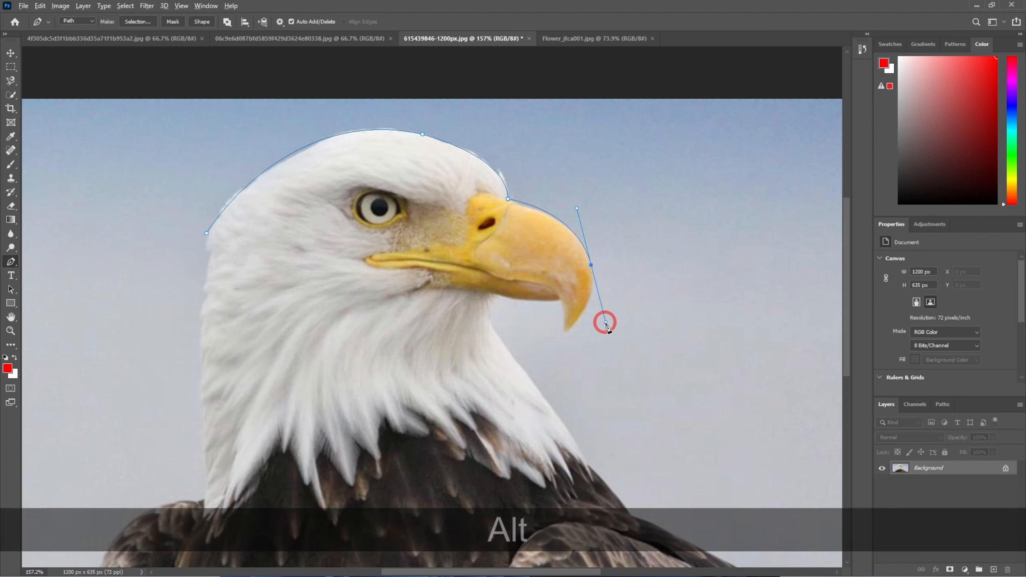
{"action": "left_click", "coordinate": [594, 273], "text": "alt"}
{"action": "left_click_drag", "start_coordinate": [595, 274], "coordinate": [592, 265]}
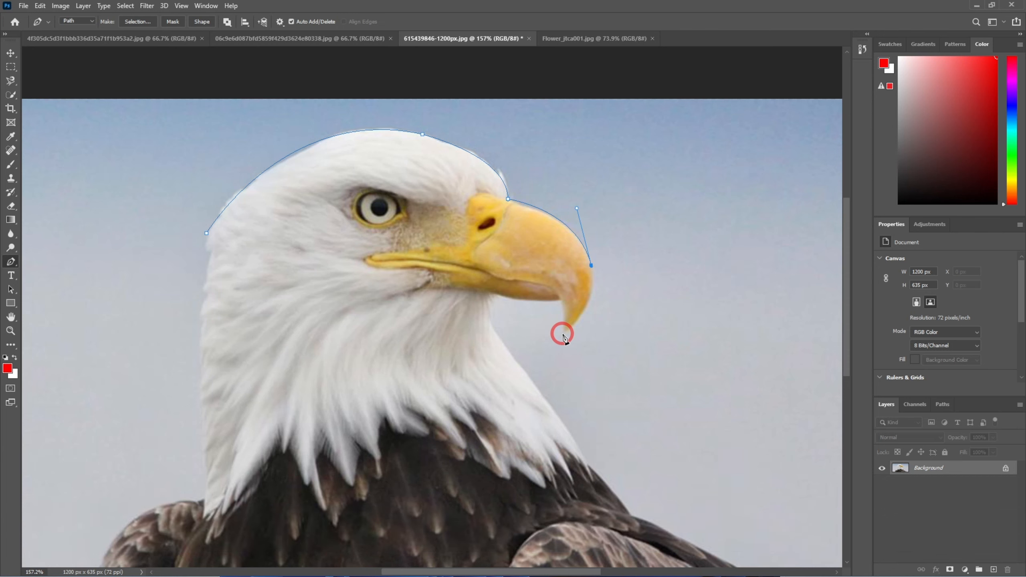
Trace the path around the beak's hooked tip and up its inner edge, retracting each anchor's outgoing handle
{"action": "left_click_drag", "start_coordinate": [563, 335], "coordinate": [531, 352]}
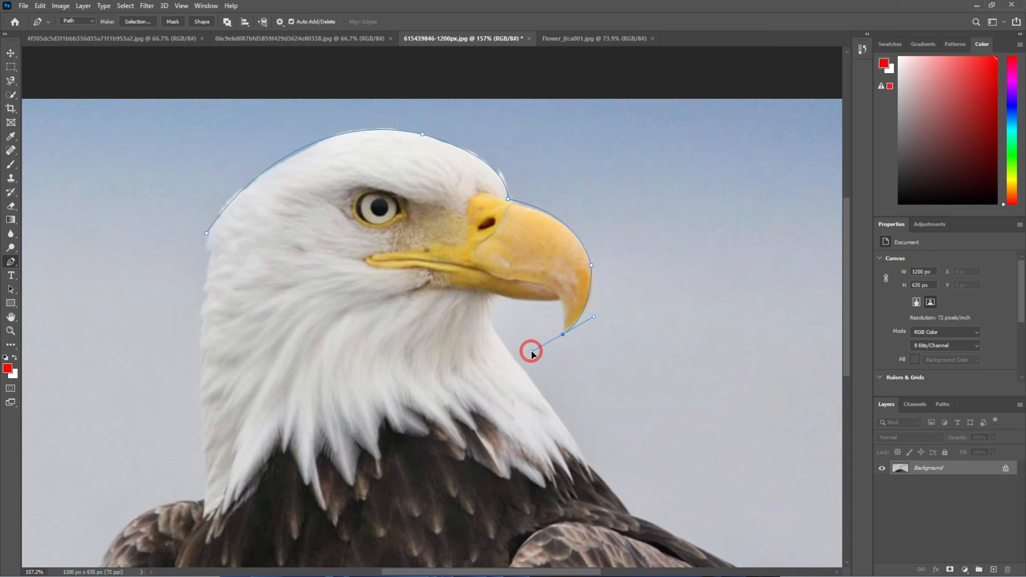
{"action": "key", "text": "alt"}
{"action": "left_click_drag", "start_coordinate": [531, 354], "coordinate": [550, 342]}
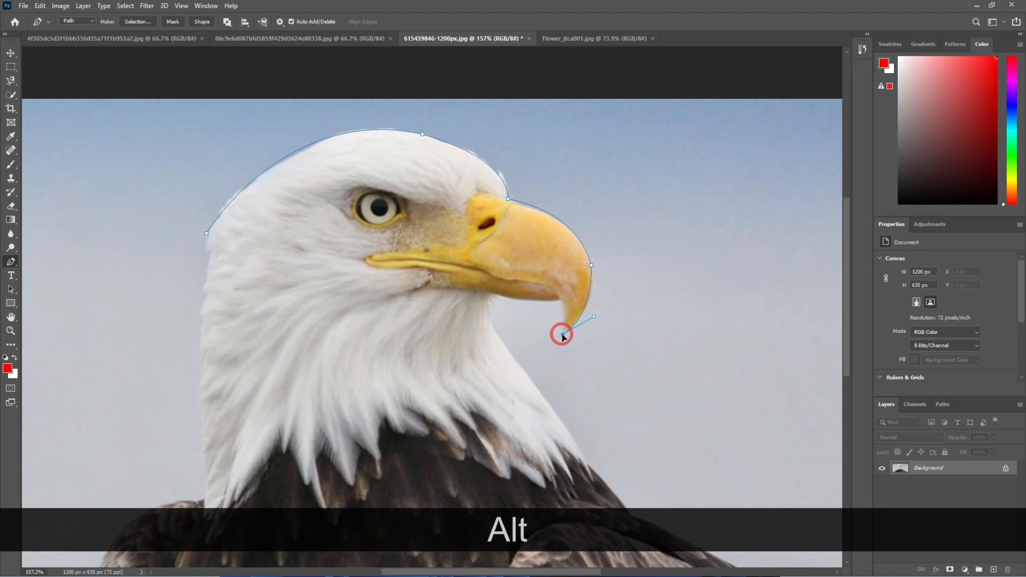
{"action": "left_click", "coordinate": [560, 305]}
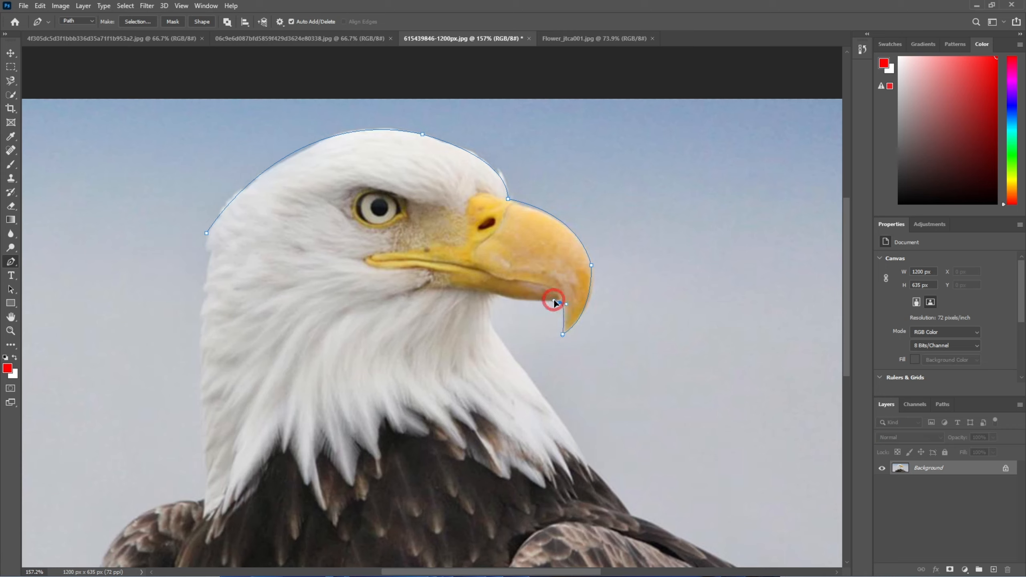
{"action": "left_click_drag", "start_coordinate": [555, 303], "coordinate": [552, 302]}
{"action": "key", "text": "alt"}
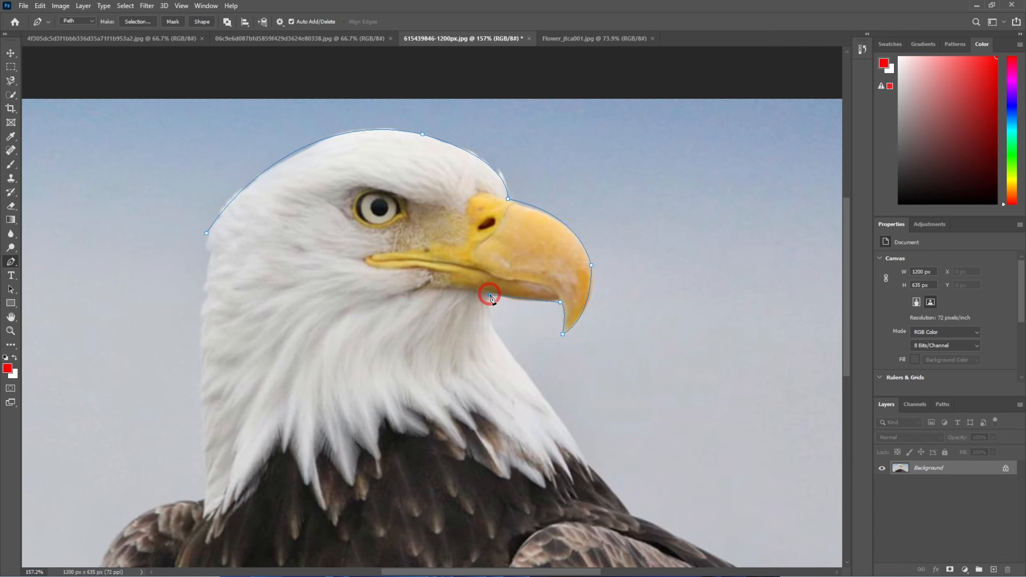
Curve the path along the beak's underside to the throat, retract the outgoing handle and move that anchor onto the beak edge
{"action": "left_click_drag", "start_coordinate": [490, 297], "coordinate": [478, 288]}
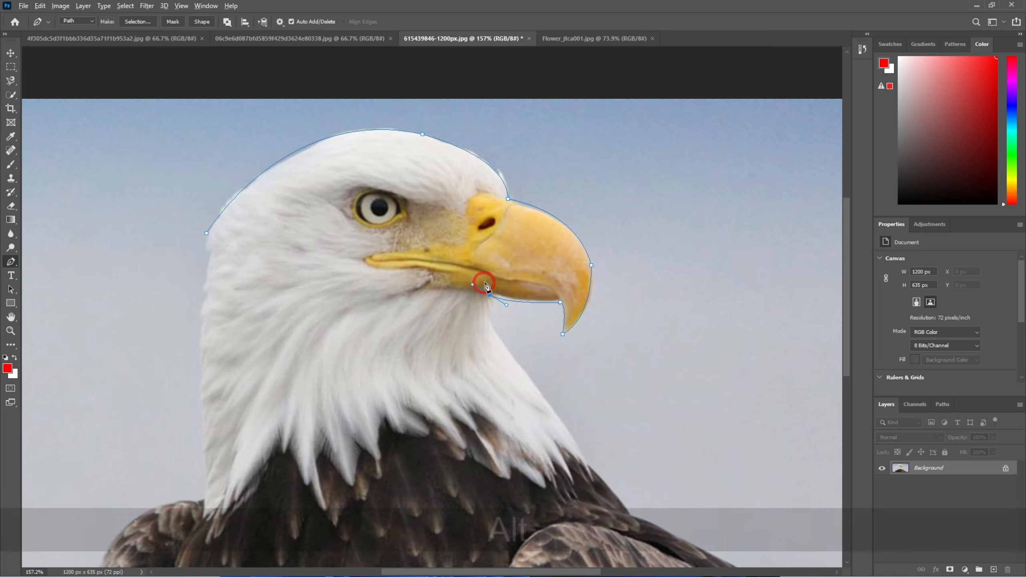
{"action": "left_click_drag", "start_coordinate": [472, 285], "coordinate": [487, 296]}
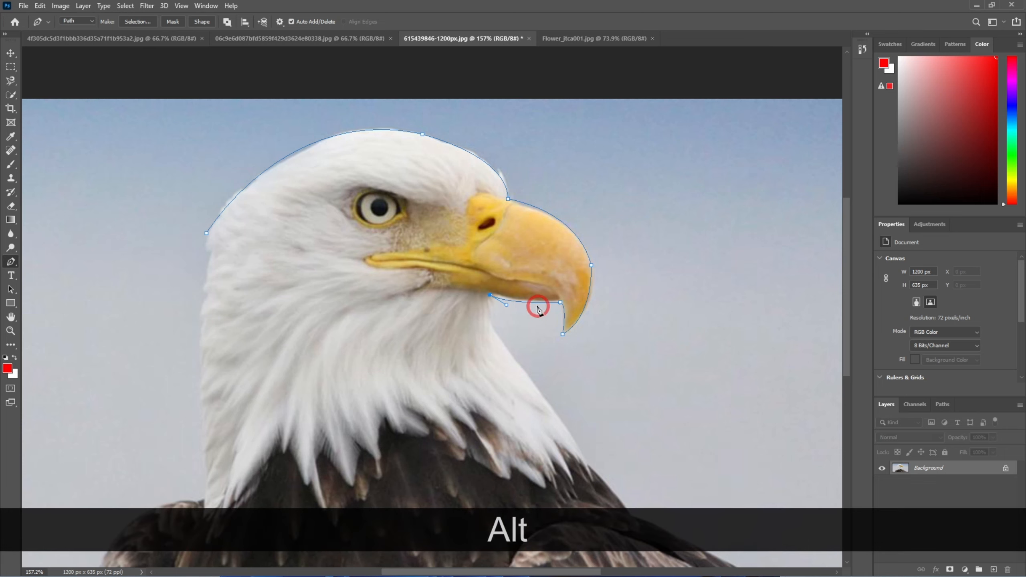
{"action": "scroll", "coordinate": [533, 299], "scroll_direction": "up", "scroll_amount": 5}
{"action": "scroll", "coordinate": [530, 295], "scroll_direction": "up", "scroll_amount": 1}
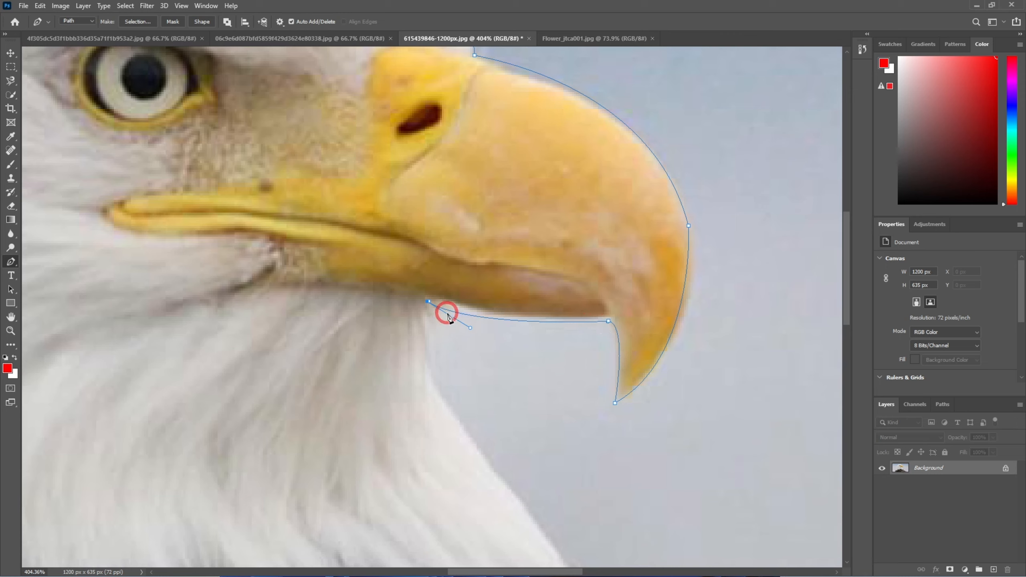
{"action": "key", "text": "ctrl"}
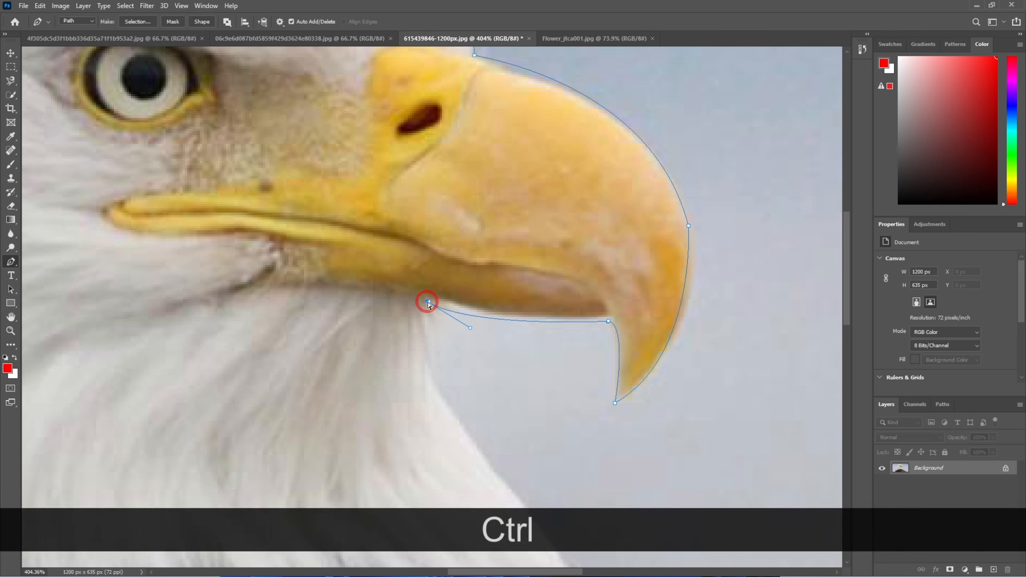
{"action": "mouse_move", "coordinate": [428, 303]}
{"action": "left_mouse_down"}
{"action": "mouse_move", "coordinate": [435, 291]}
{"action": "mouse_move", "coordinate": [431, 328]}
{"action": "mouse_move", "coordinate": [433, 293]}
{"action": "left_mouse_up"}
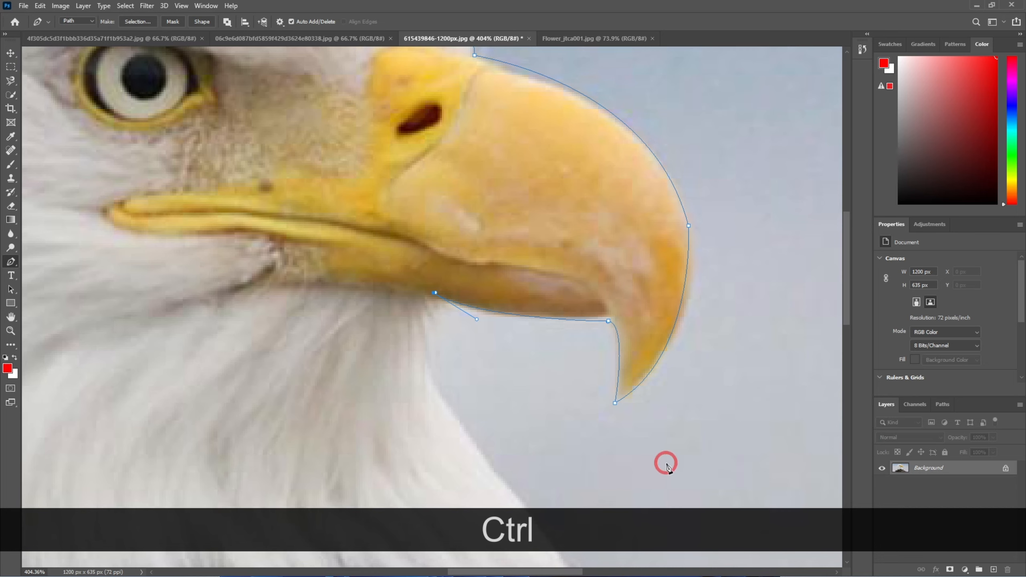
{"action": "scroll", "coordinate": [429, 405], "scroll_direction": "down", "scroll_amount": 1}
{"action": "scroll", "coordinate": [432, 405], "scroll_direction": "down", "scroll_amount": 4}
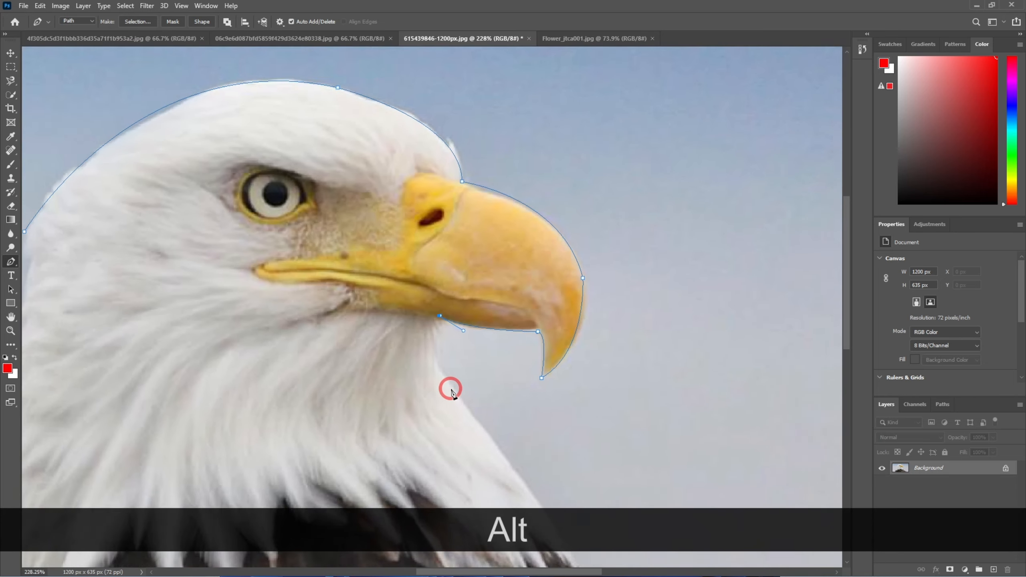
{"action": "scroll", "coordinate": [491, 378], "scroll_direction": "down", "scroll_amount": 3}
{"action": "scroll", "coordinate": [493, 377], "scroll_direction": "down", "scroll_amount": 1}
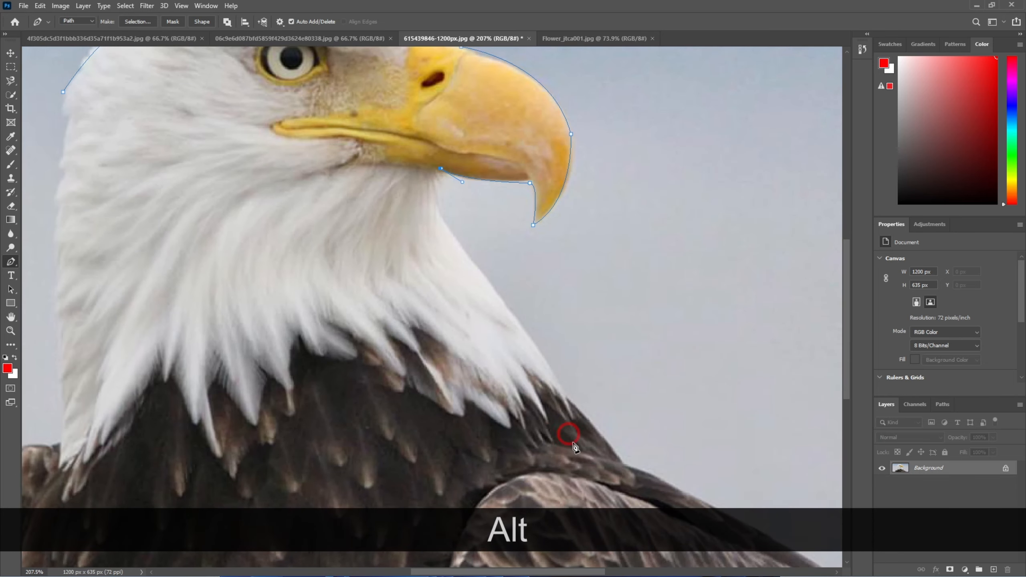
{"action": "left_click", "coordinate": [622, 461]}
{"action": "left_click_drag", "start_coordinate": [622, 461], "coordinate": [703, 490]}
{"action": "key", "text": "ctrl"}
{"action": "key", "text": "ctrl+z"}
{"action": "key", "text": "ctrl+z"}
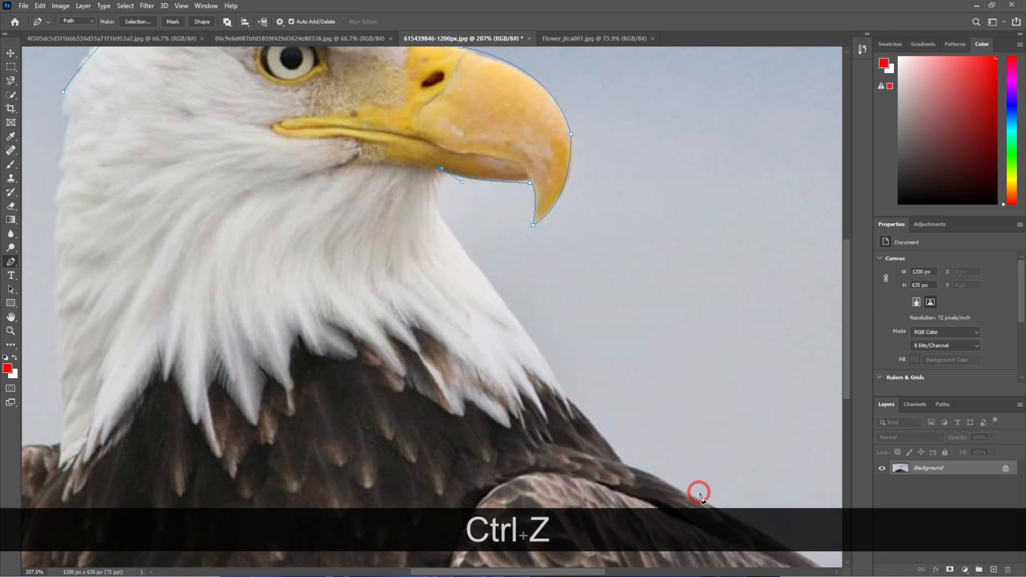
Curve the path from the beak's base down the throat to the front of the neck and retract the outgoing handle
{"action": "left_click", "coordinate": [456, 241]}
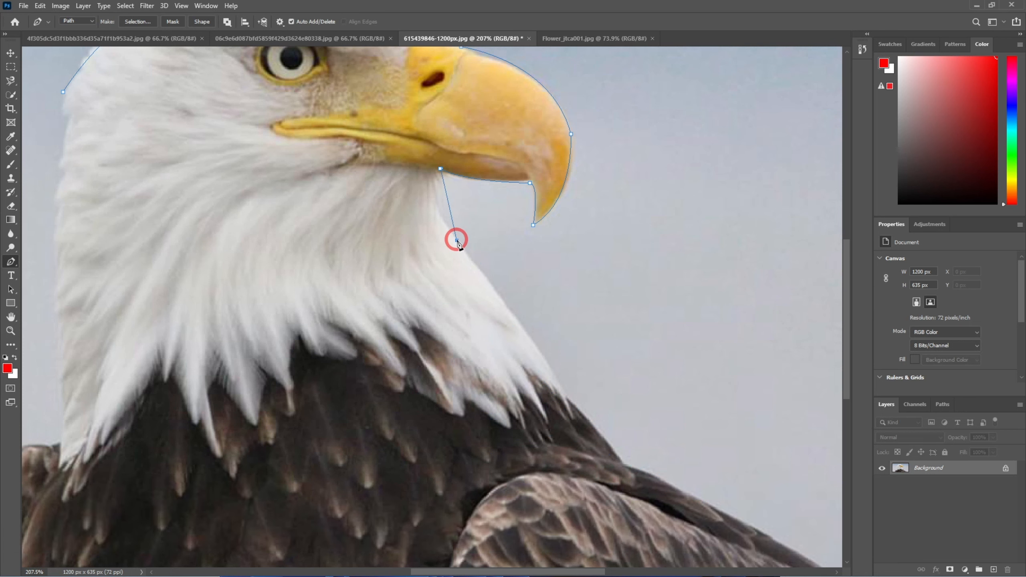
{"action": "left_click_drag", "start_coordinate": [465, 245], "coordinate": [496, 285]}
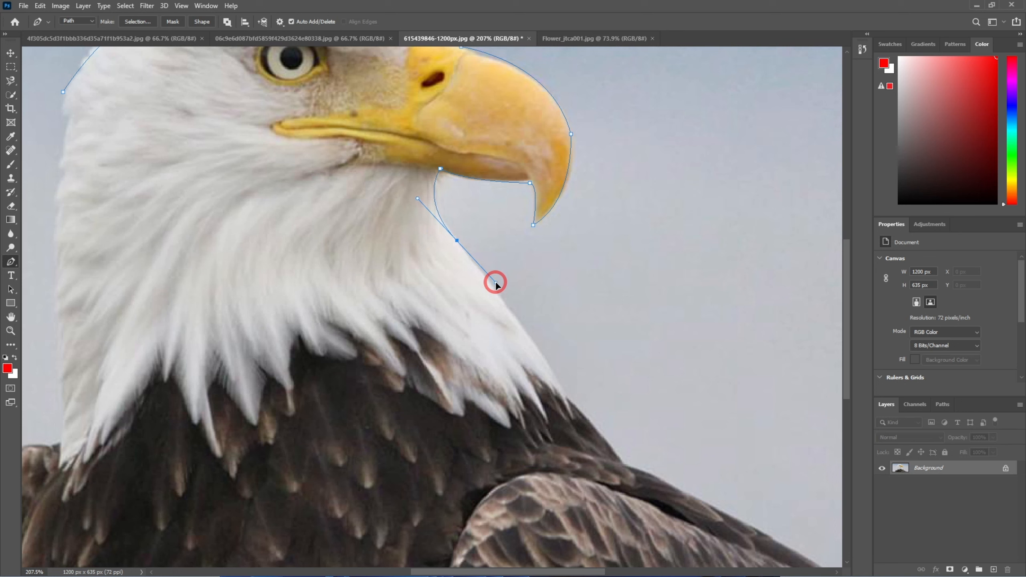
{"action": "key", "text": "alt"}
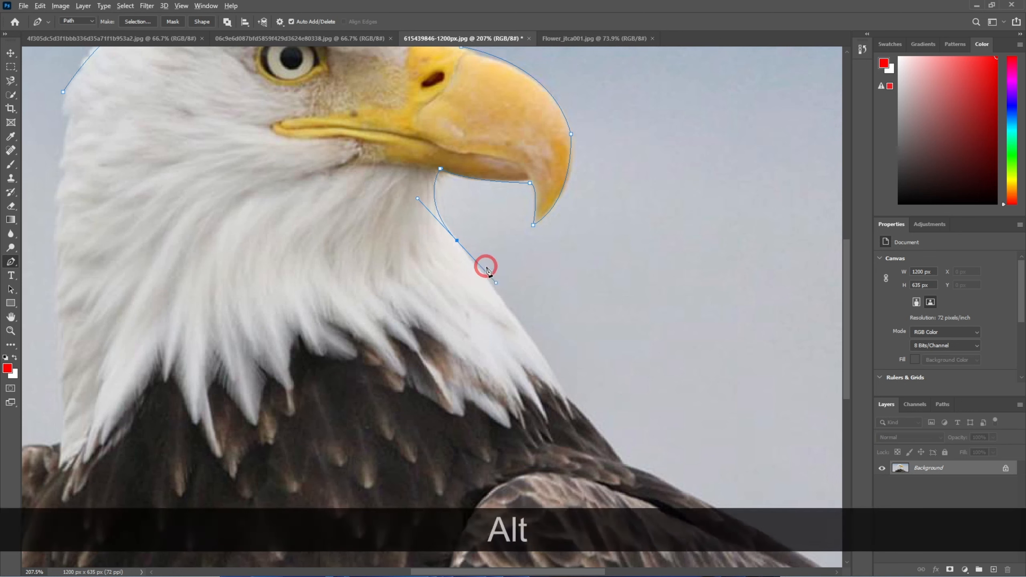
{"action": "left_click_drag", "start_coordinate": [496, 285], "coordinate": [458, 243]}
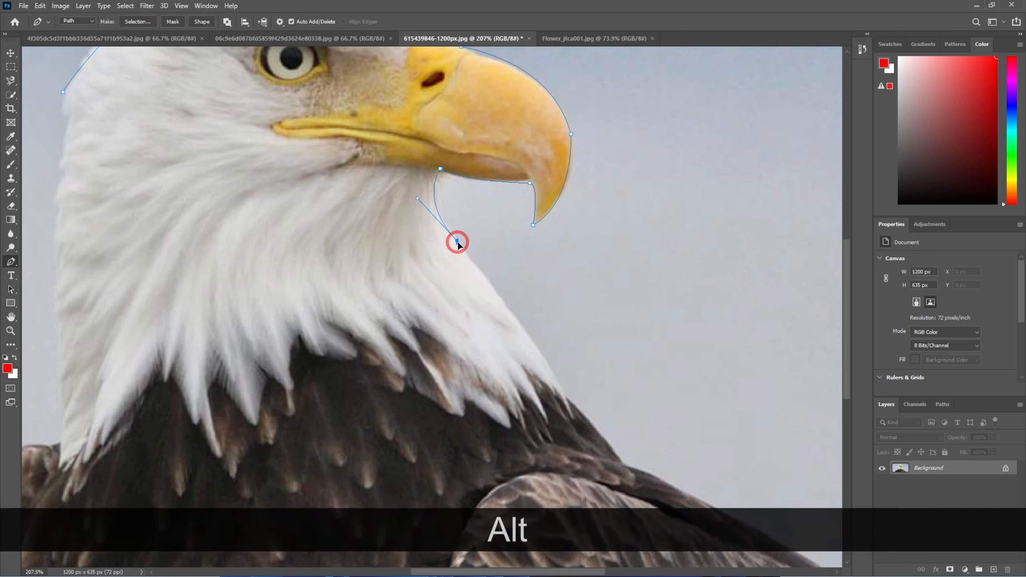
Continue the path down the chest to the shoulder, and curve it along the folded wing's upper edge to the canvas's bottom edge
{"action": "scroll", "coordinate": [458, 245], "scroll_direction": "down", "scroll_amount": 3}
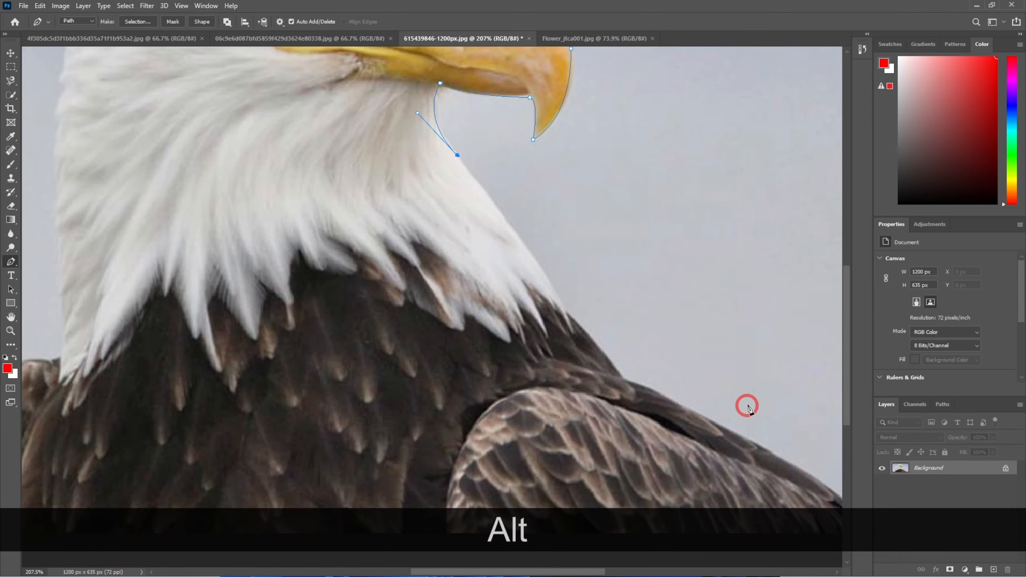
{"action": "left_click", "coordinate": [624, 377]}
{"action": "mouse_move", "coordinate": [625, 377]}
{"action": "left_mouse_down"}
{"action": "mouse_move", "coordinate": [644, 376]}
{"action": "mouse_move", "coordinate": [646, 386]}
{"action": "mouse_move", "coordinate": [623, 378]}
{"action": "left_mouse_up"}
{"action": "key", "text": "space"}
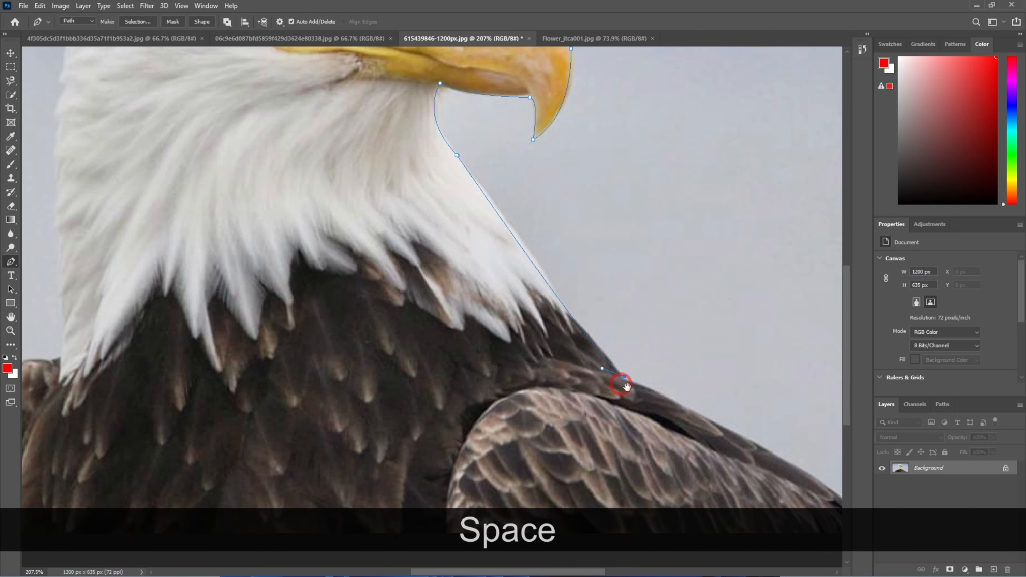
{"action": "left_click_drag", "start_coordinate": [627, 387], "coordinate": [415, 252]}
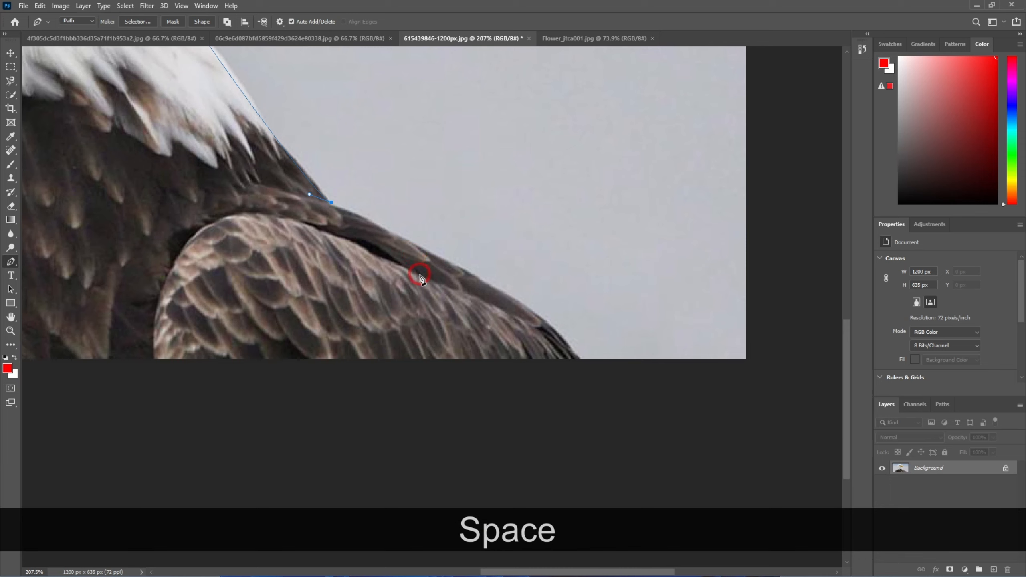
{"action": "left_click", "coordinate": [578, 358]}
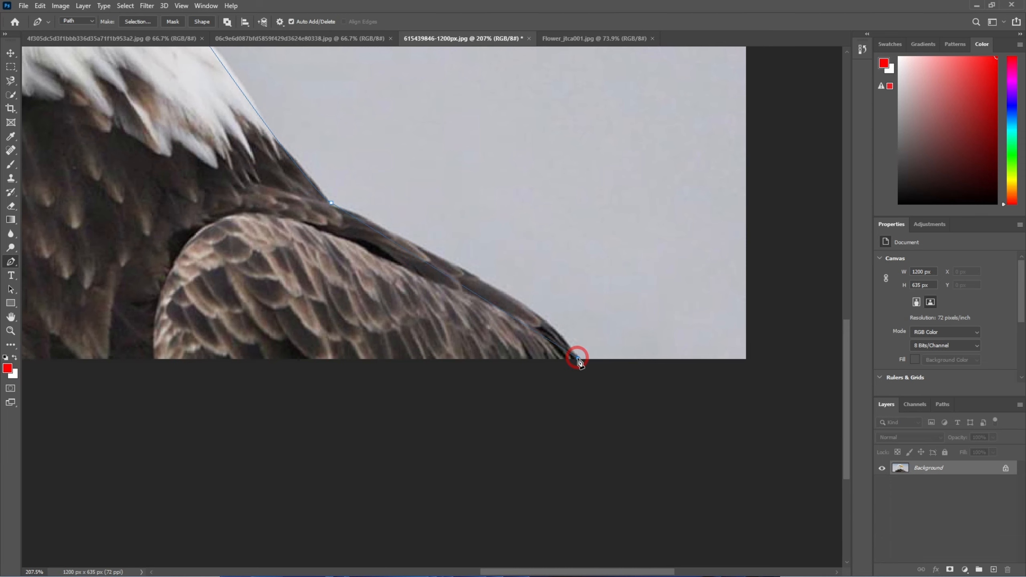
{"action": "left_click_drag", "start_coordinate": [578, 394], "coordinate": [643, 436]}
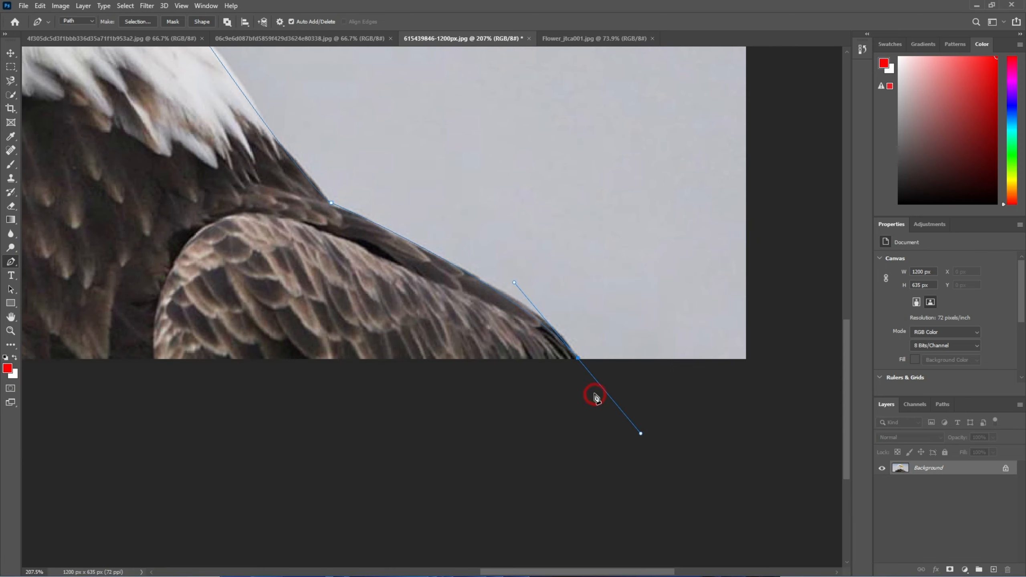
Route the path below the canvas beneath the eagle's body and back up to the rear wing's outer edge
{"action": "left_click", "coordinate": [504, 398]}
{"action": "left_click", "coordinate": [148, 426]}
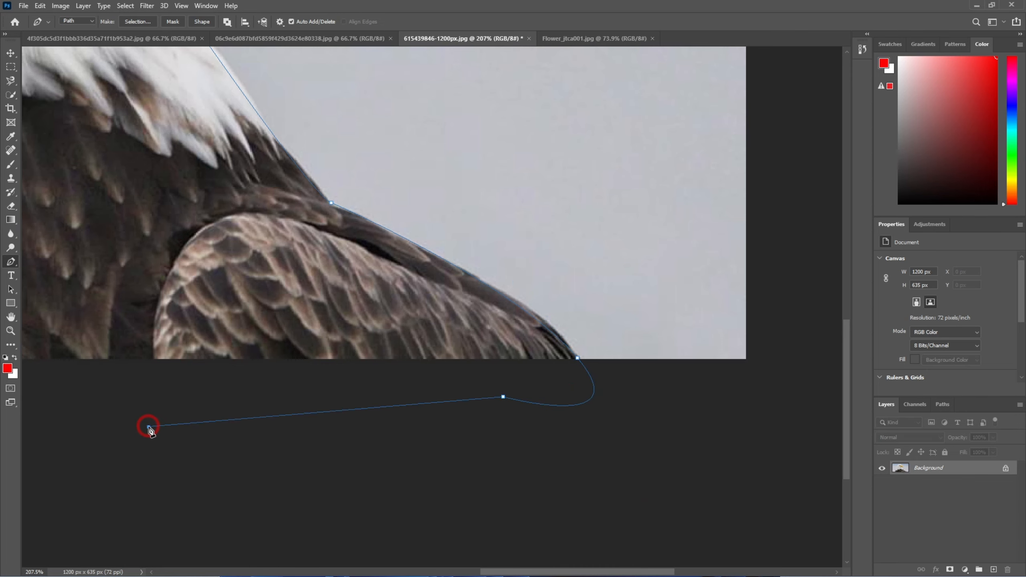
{"action": "left_click_drag", "start_coordinate": [571, 571], "coordinate": [402, 571]}
{"action": "left_click", "coordinate": [302, 420]}
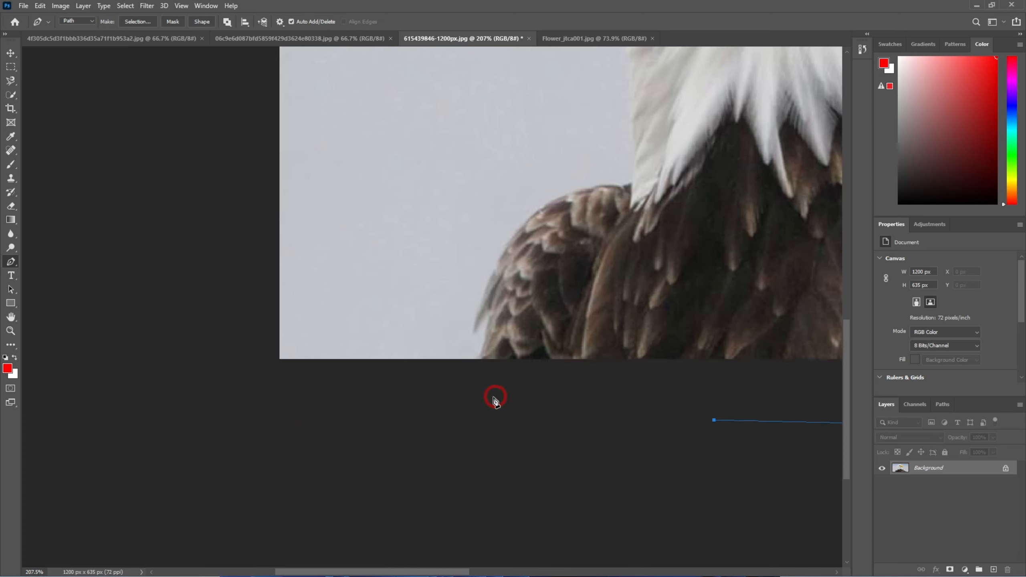
{"action": "left_click", "coordinate": [422, 415]}
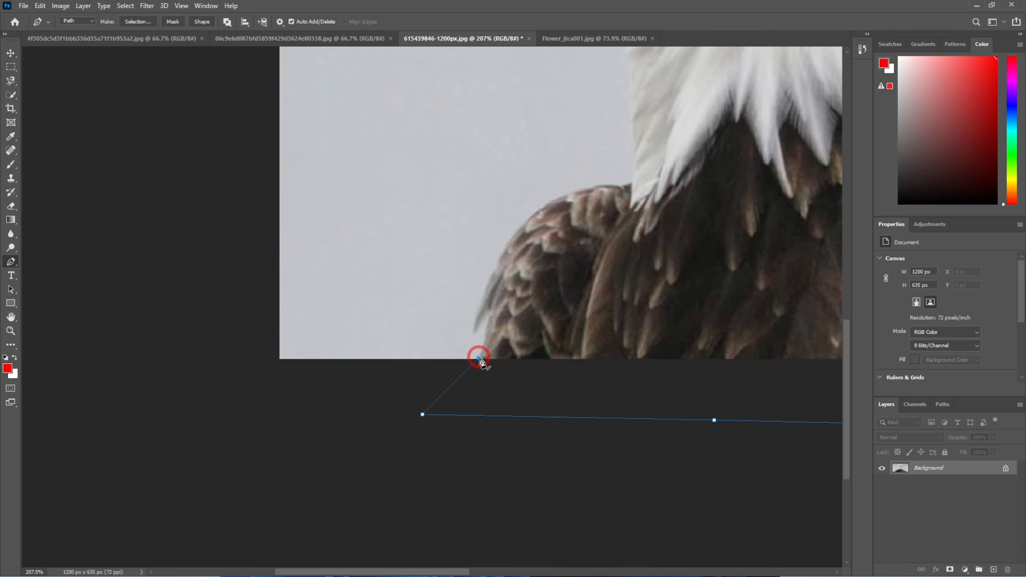
{"action": "left_click", "coordinate": [479, 358]}
Curve the path over the rear shoulder to the back of the neck and retract the outgoing handle
{"action": "scroll", "coordinate": [606, 398], "scroll_direction": "up", "scroll_amount": 2}
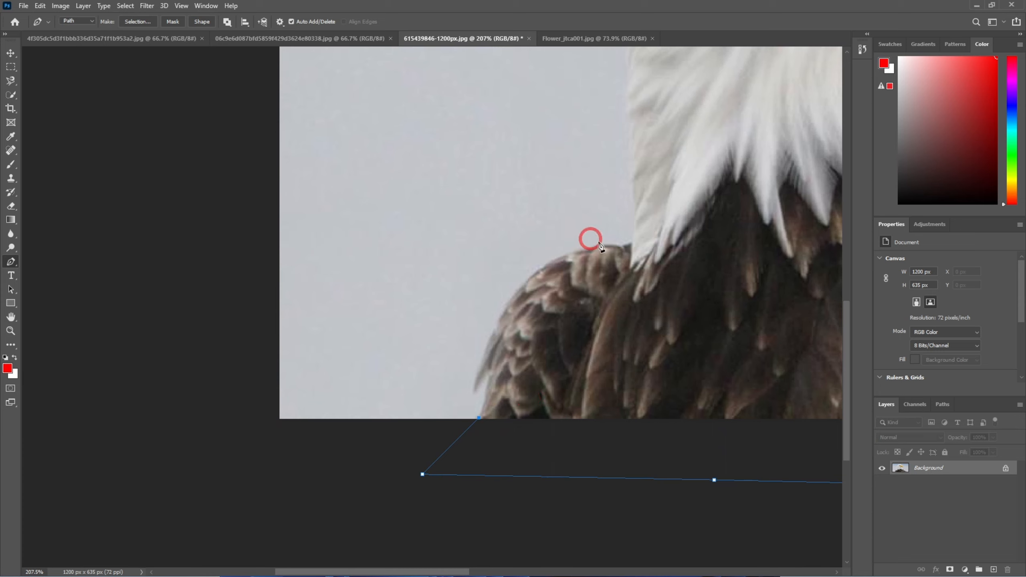
{"action": "left_click_drag", "start_coordinate": [627, 247], "coordinate": [780, 256]}
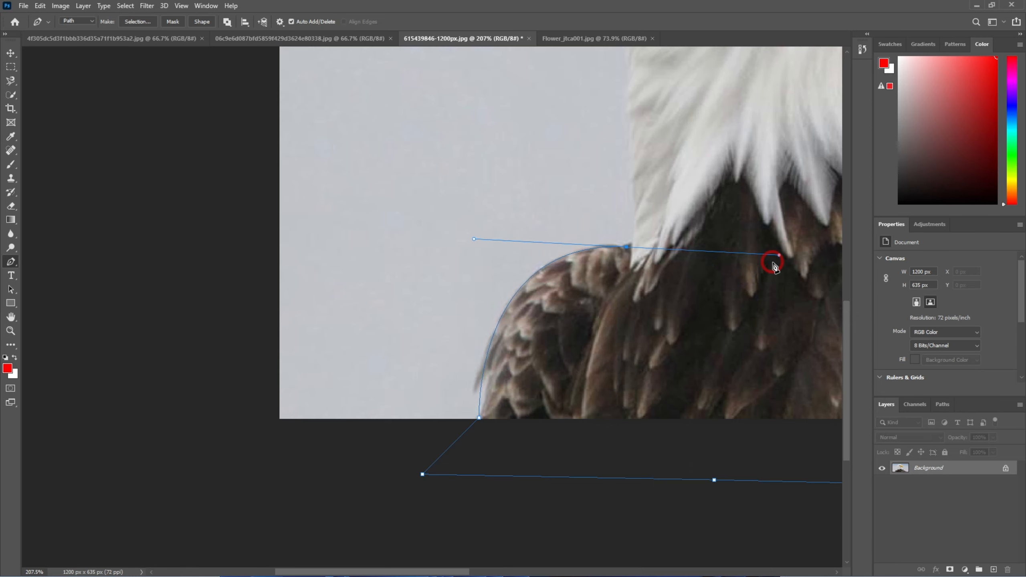
{"action": "left_click", "coordinate": [630, 247], "text": "alt"}
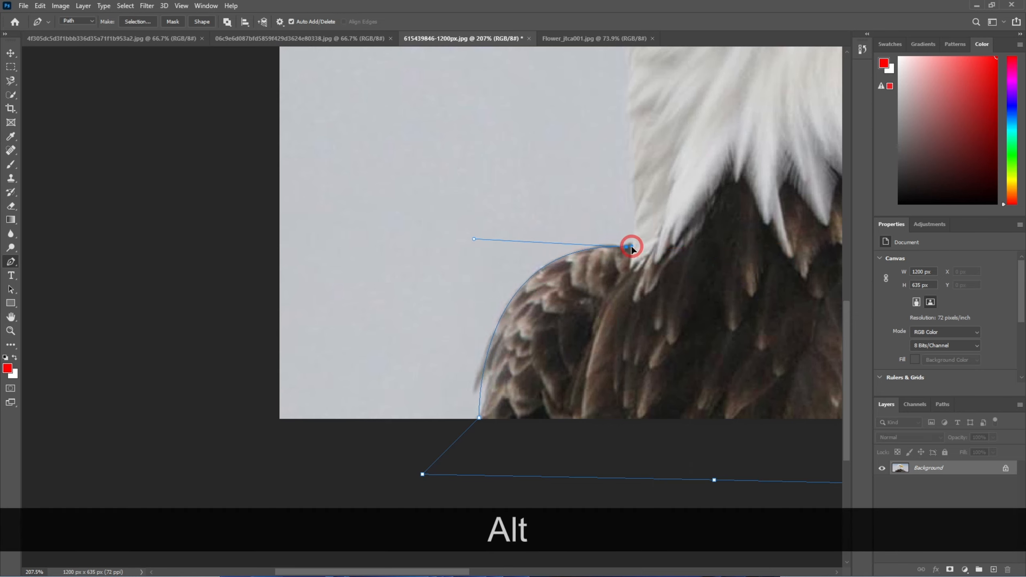
{"action": "scroll", "coordinate": [646, 263], "scroll_direction": "up", "scroll_amount": 5}
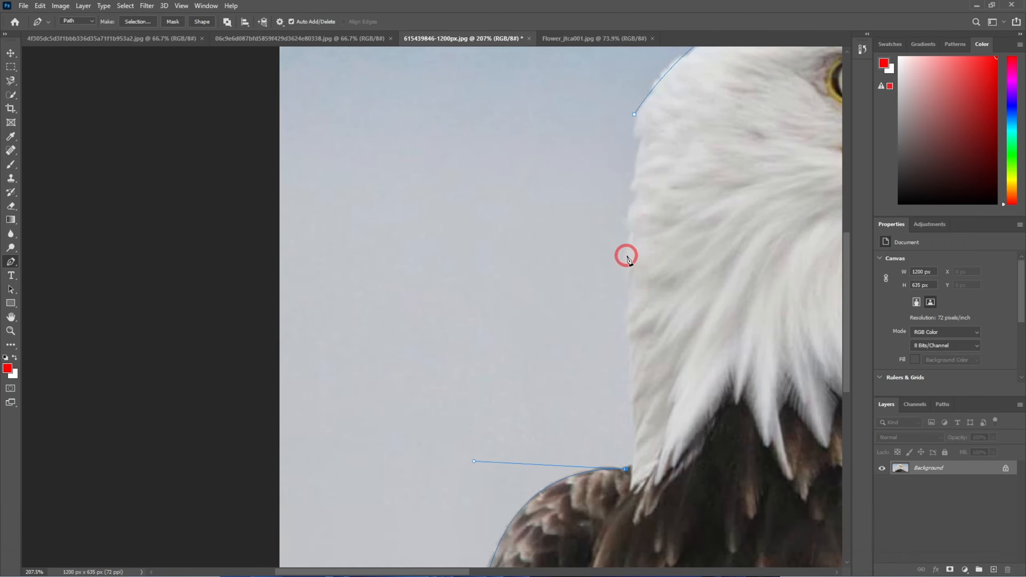
{"action": "left_click", "coordinate": [626, 255]}
{"action": "left_click_drag", "start_coordinate": [627, 256], "coordinate": [609, 236]}
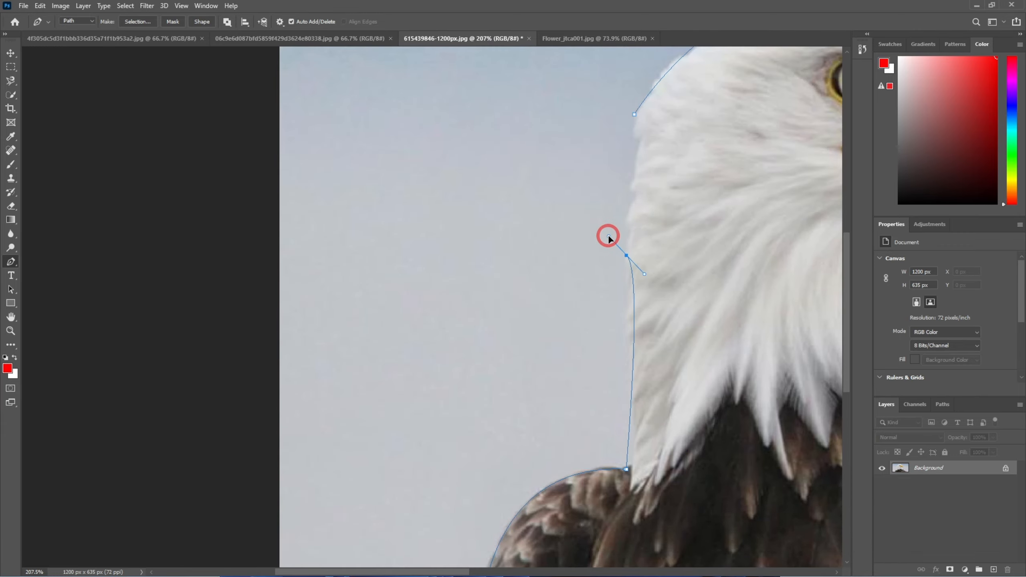
{"action": "key", "text": "ctrl+z"}
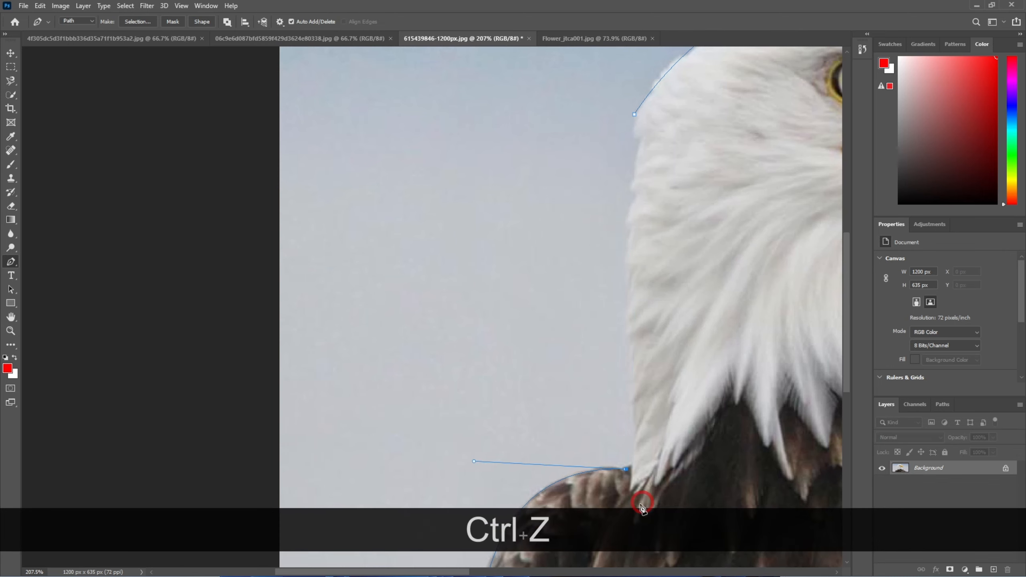
Move the last anchor onto the junction of the rear shoulder and the white neck feathers
{"action": "left_click", "coordinate": [632, 469]}
{"action": "scroll", "coordinate": [655, 451], "scroll_direction": "up", "scroll_amount": 6}
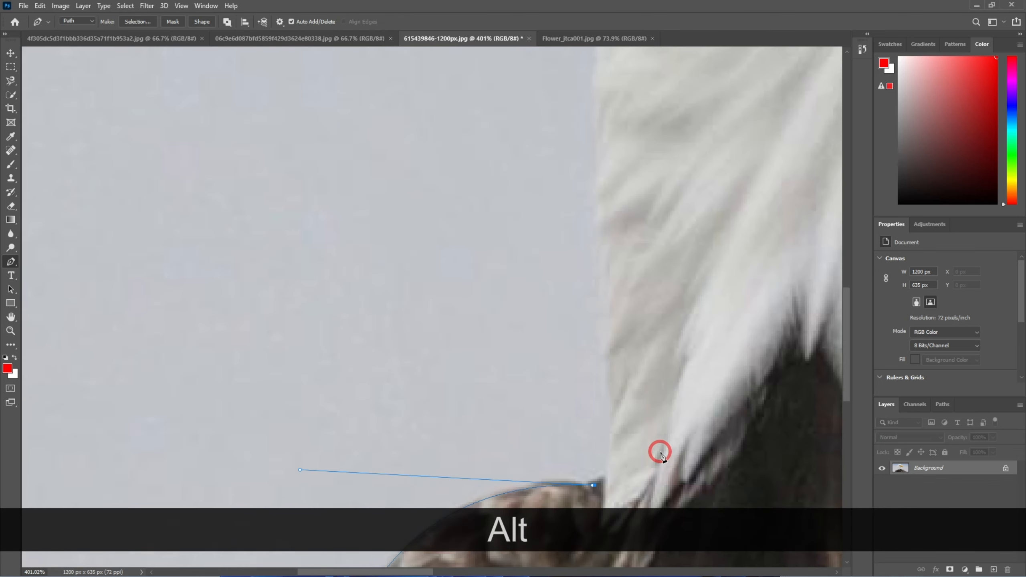
{"action": "scroll", "coordinate": [603, 464], "scroll_direction": "down", "scroll_amount": 3}
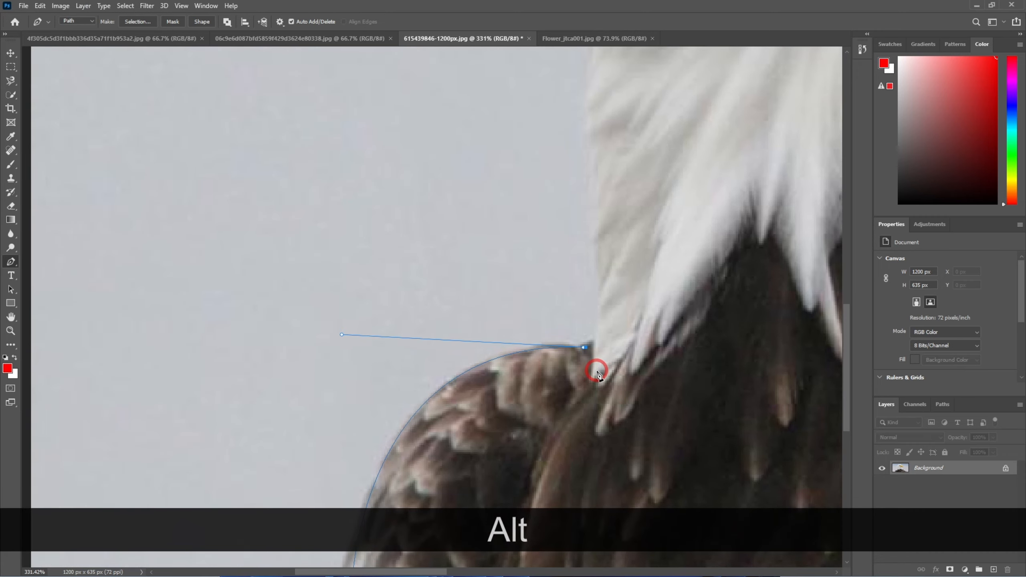
{"action": "key", "text": "ctrl"}
{"action": "left_click_drag", "start_coordinate": [585, 349], "coordinate": [594, 346]}
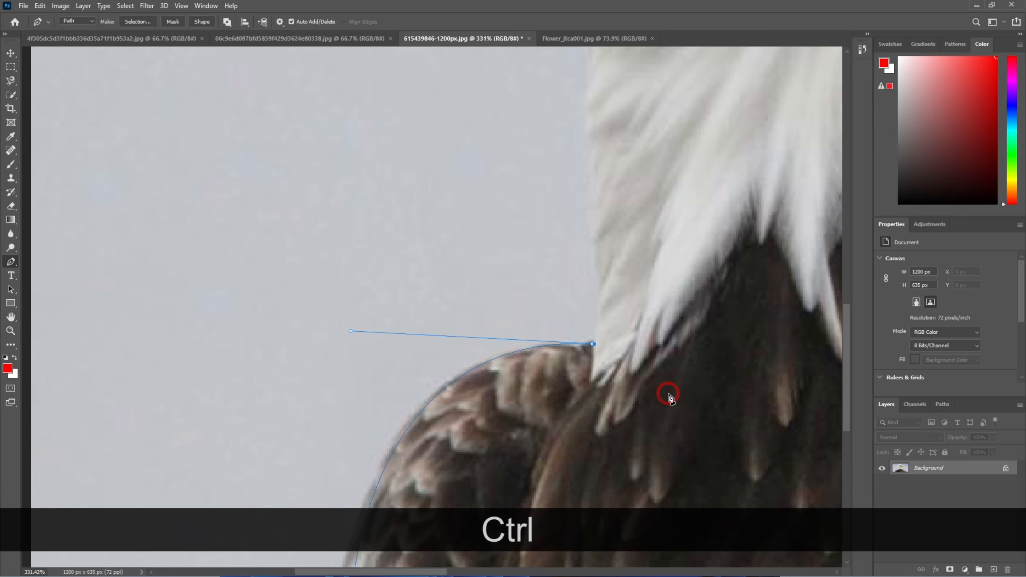
Trace the path up the back of the neck, retract the middle anchor's outgoing handle and close the path at its starting anchor
{"action": "key", "text": "alt"}
{"action": "scroll", "coordinate": [592, 372], "scroll_direction": "up", "scroll_amount": 2}
{"action": "scroll", "coordinate": [590, 368], "scroll_direction": "down", "scroll_amount": 5}
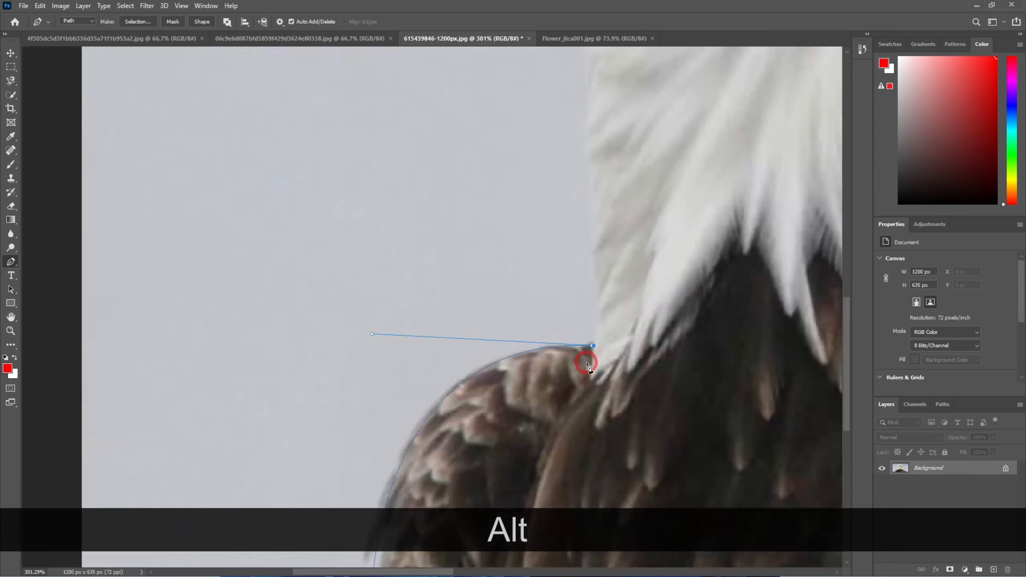
{"action": "scroll", "coordinate": [614, 378], "scroll_direction": "up", "scroll_amount": 3}
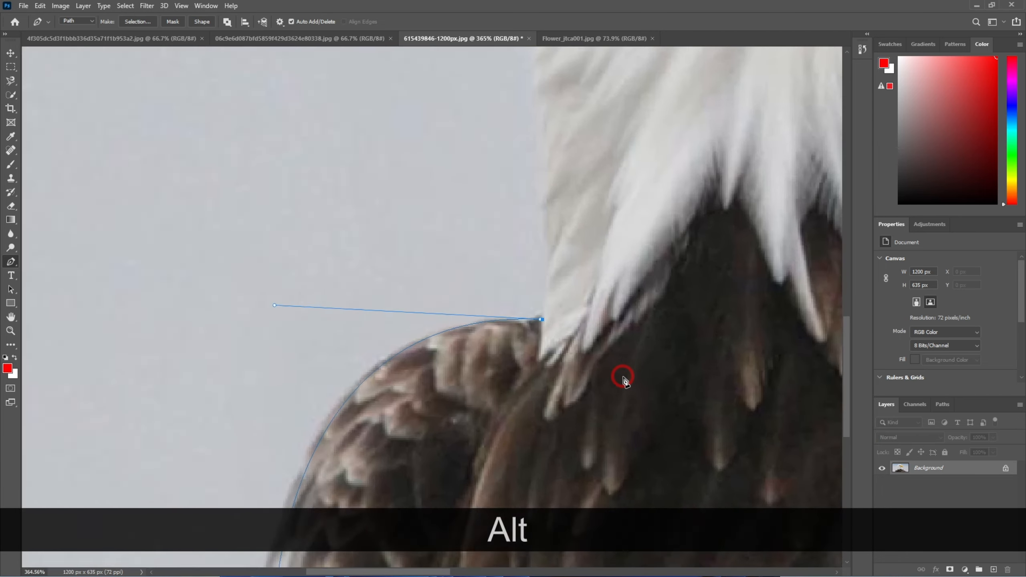
{"action": "scroll", "coordinate": [624, 376], "scroll_direction": "down", "scroll_amount": 2}
{"action": "scroll", "coordinate": [626, 376], "scroll_direction": "down", "scroll_amount": 1}
{"action": "scroll", "coordinate": [634, 305], "scroll_direction": "up", "scroll_amount": 2}
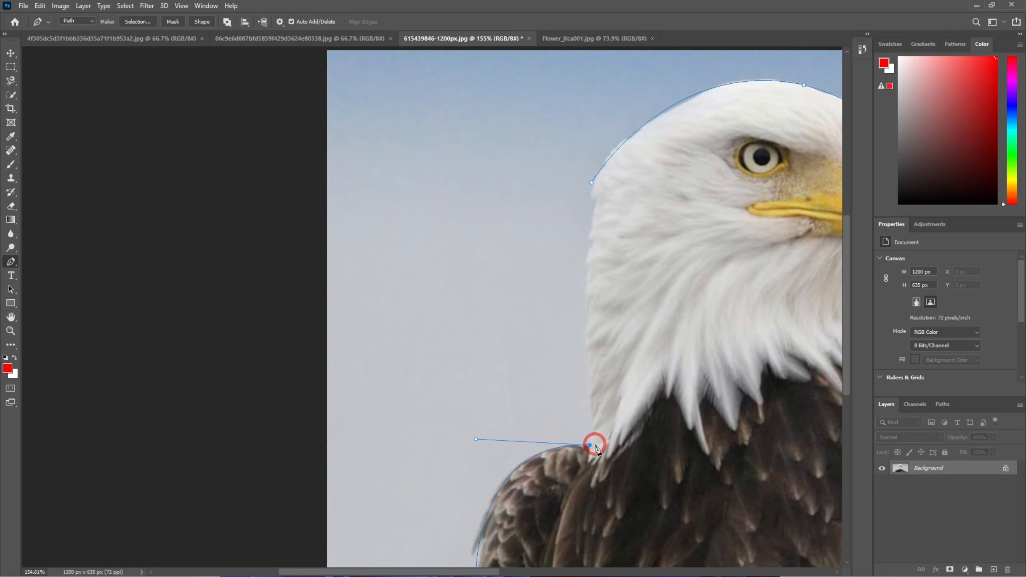
{"action": "left_click", "coordinate": [587, 254]}
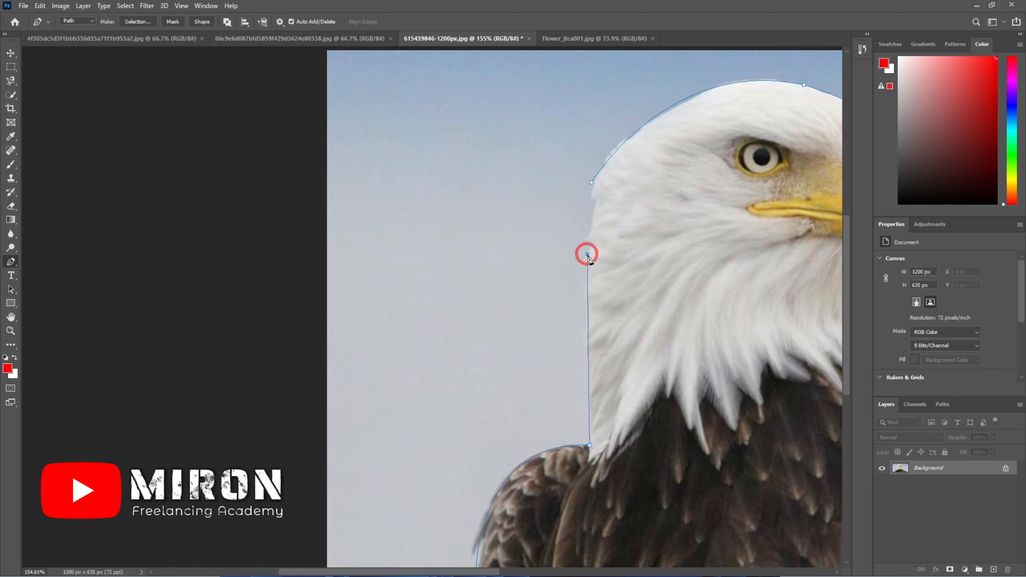
{"action": "left_click_drag", "start_coordinate": [588, 255], "coordinate": [597, 248]}
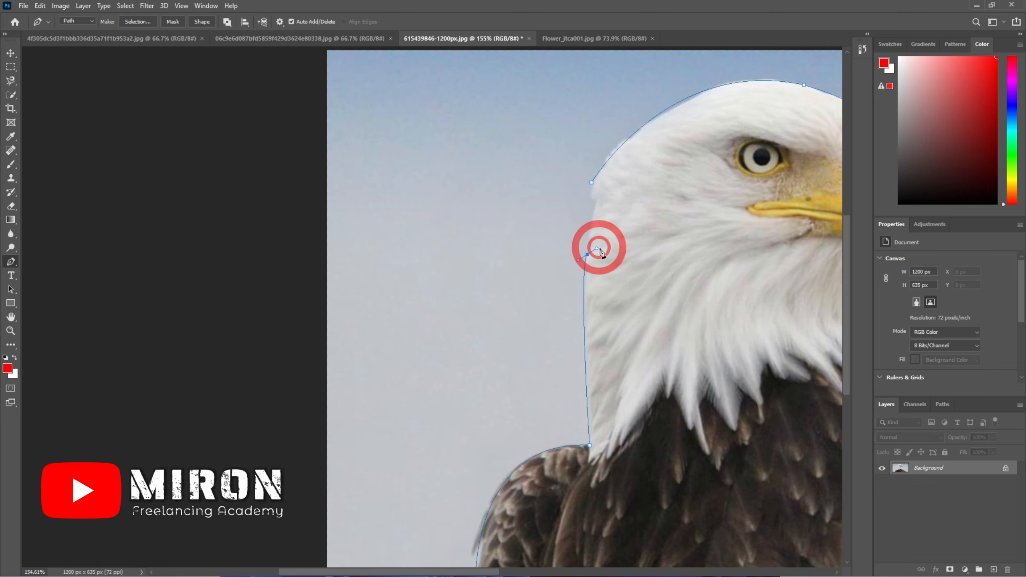
{"action": "left_click", "coordinate": [588, 255], "text": "alt"}
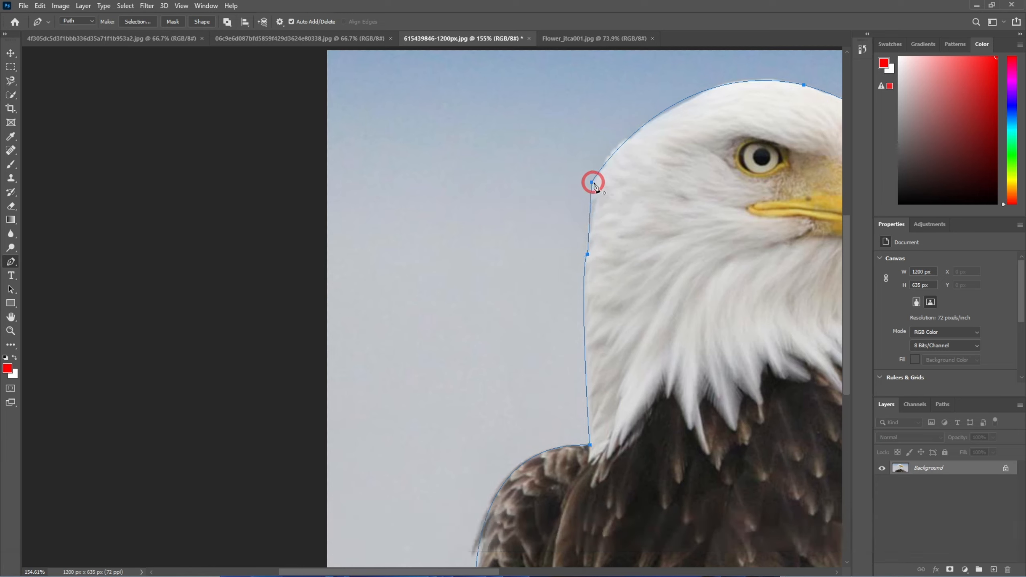
{"action": "left_click_drag", "start_coordinate": [595, 183], "coordinate": [596, 161]}
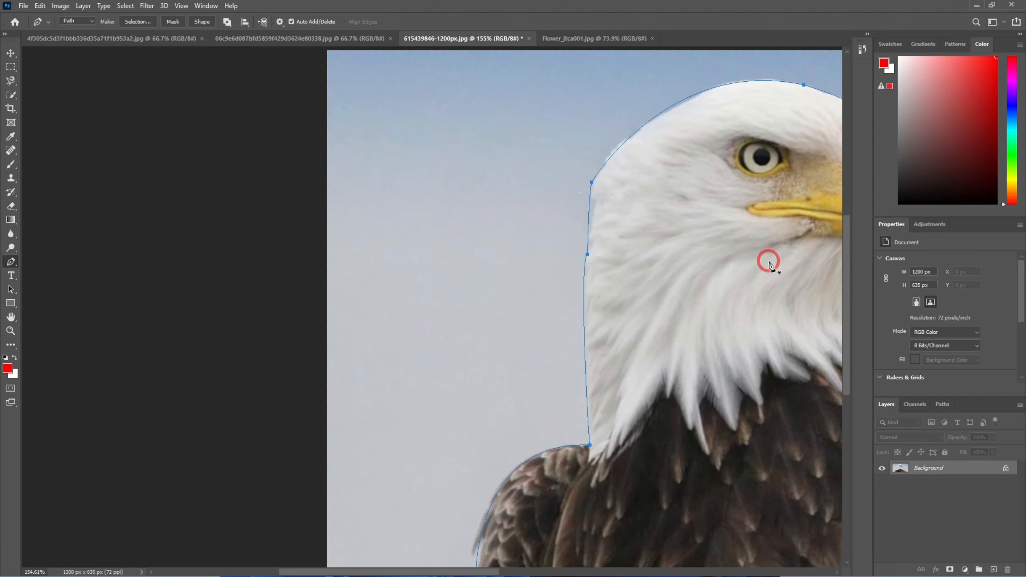
Convert the closed path to a new anti-aliased selection with a 0-pixel feather radius and apply it as a layer mask
{"action": "scroll", "coordinate": [770, 259], "scroll_direction": "down", "scroll_amount": 5}
{"action": "scroll", "coordinate": [485, 300], "scroll_direction": "up", "scroll_amount": 2}
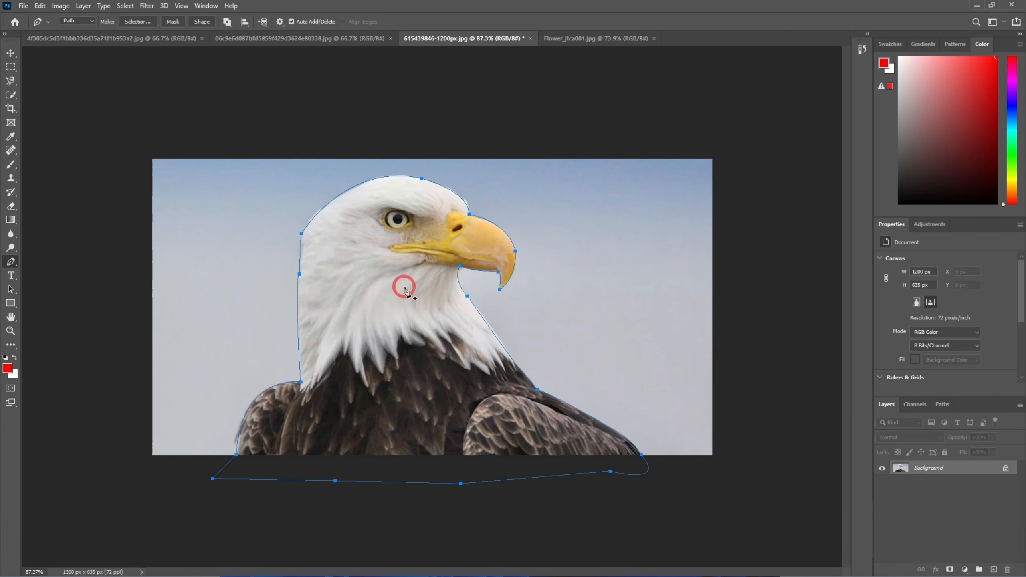
{"action": "right_click", "coordinate": [393, 240]}
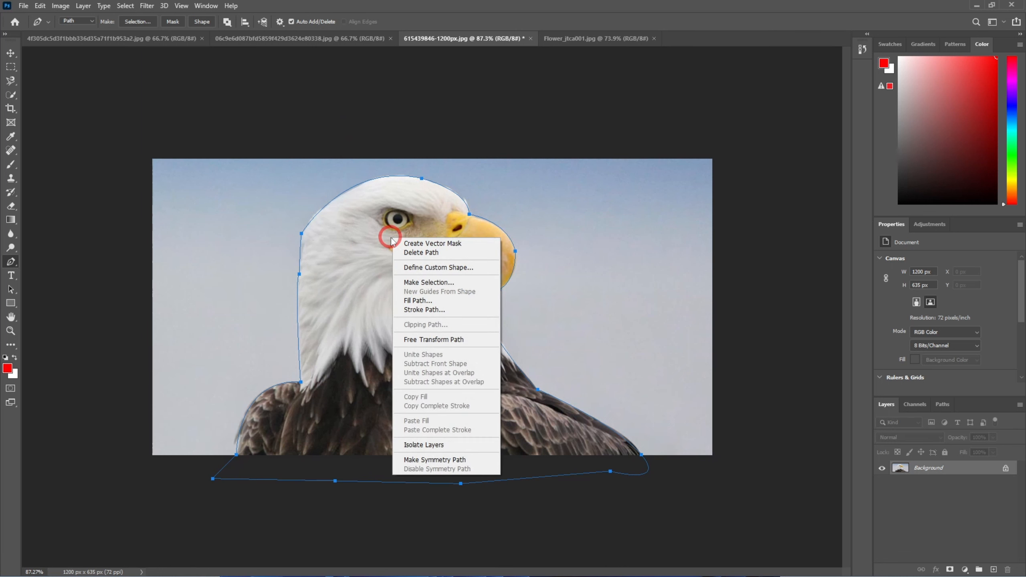
{"action": "left_click", "coordinate": [428, 283]}
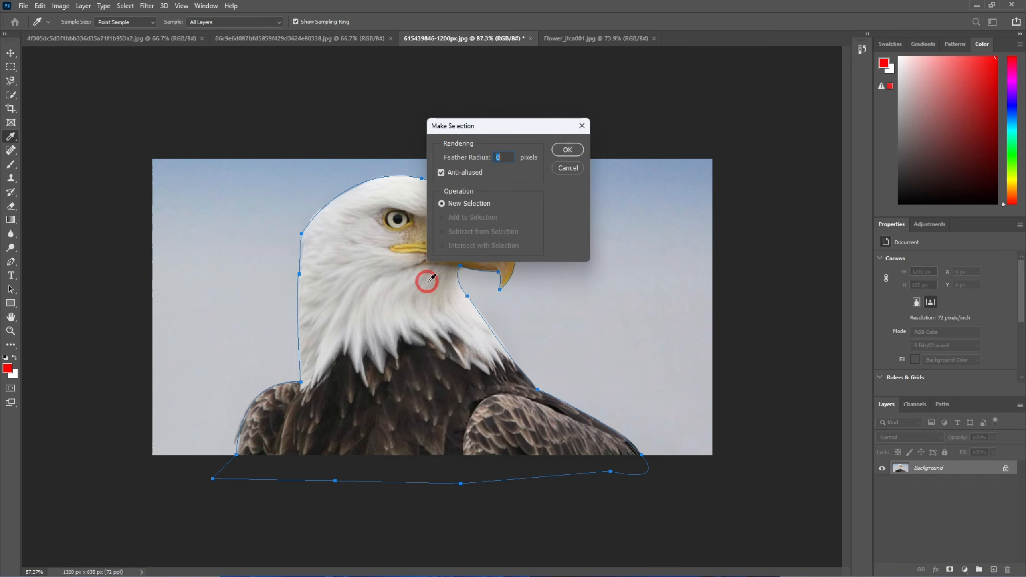
{"action": "left_click", "coordinate": [567, 150]}
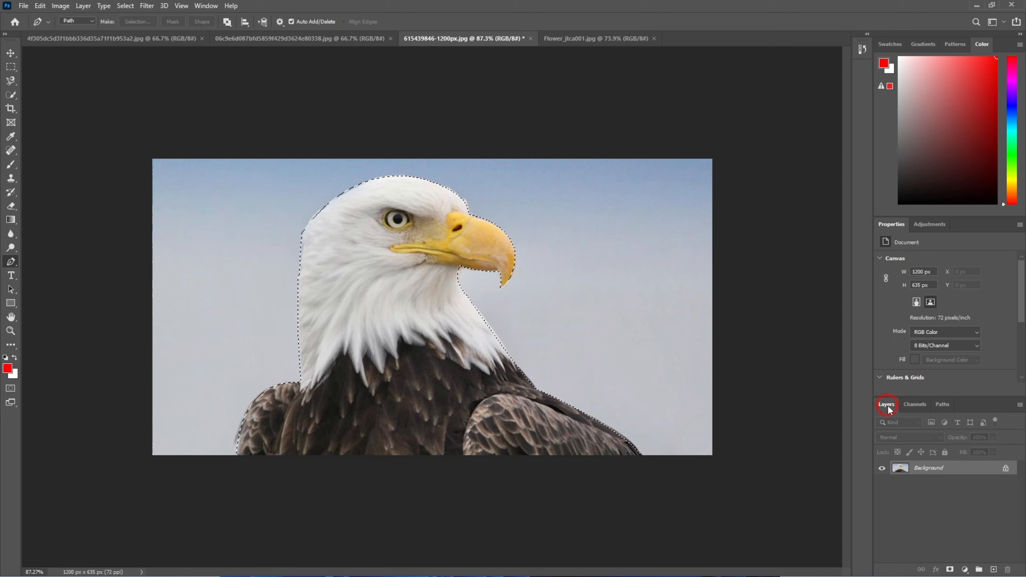
{"action": "mouse_move", "coordinate": [957, 574]}
{"action": "left_click", "coordinate": [951, 570]}
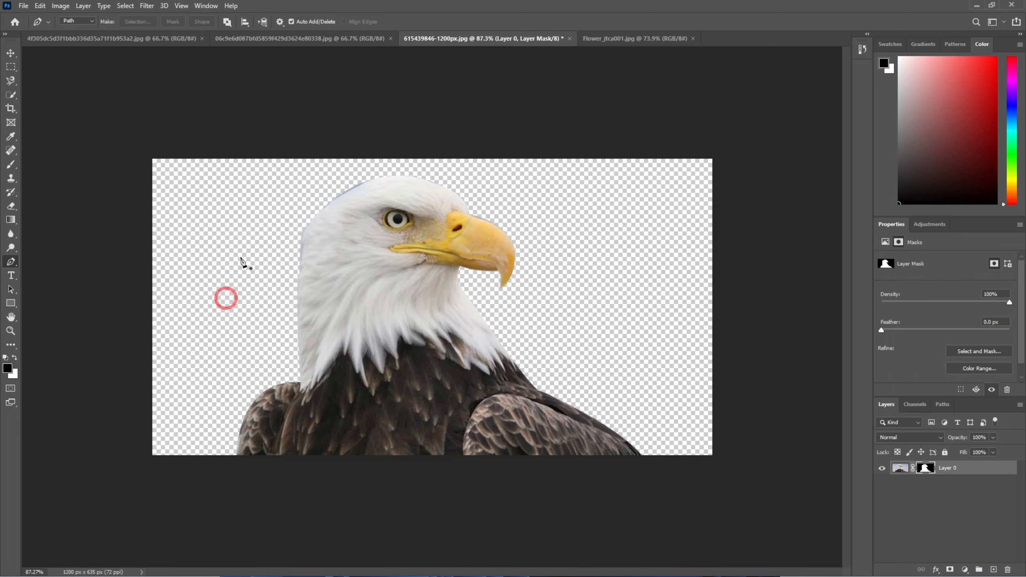
{"action": "left_click", "coordinate": [636, 277]}
{"action": "left_click", "coordinate": [310, 465]}
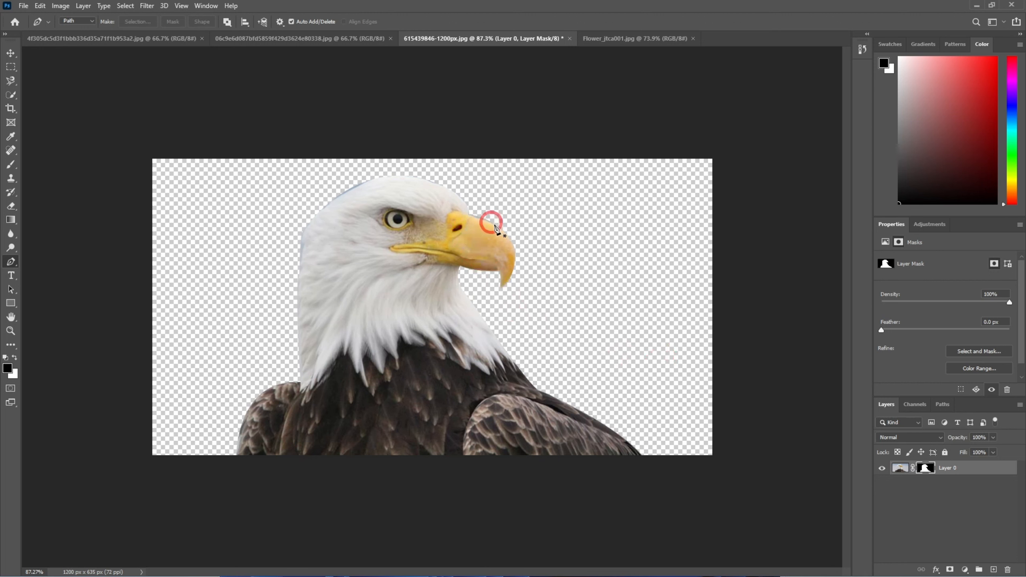
{"action": "scroll", "coordinate": [291, 223], "scroll_direction": "up", "scroll_amount": 3}
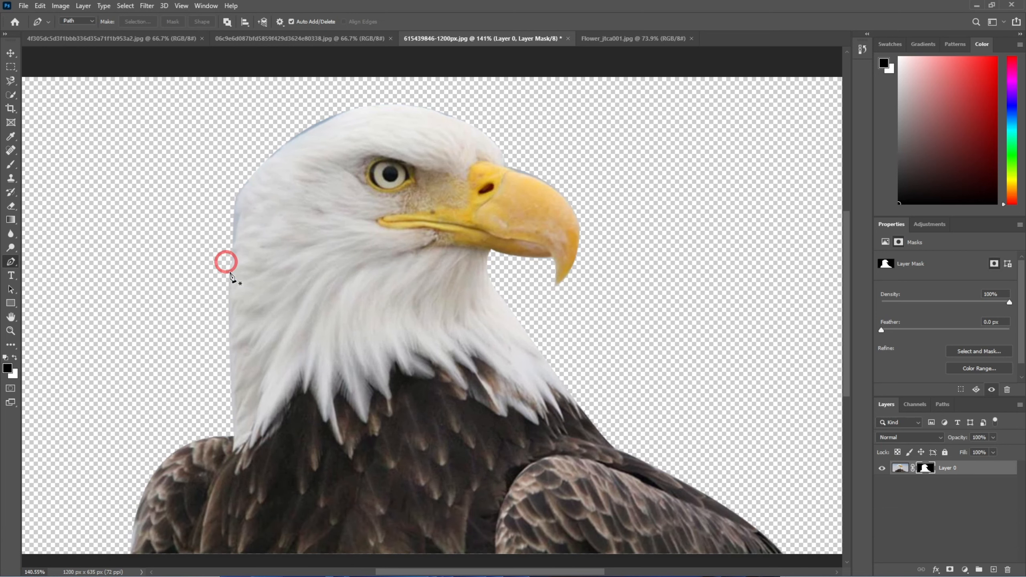
{"action": "scroll", "coordinate": [306, 432], "scroll_direction": "down", "scroll_amount": 2}
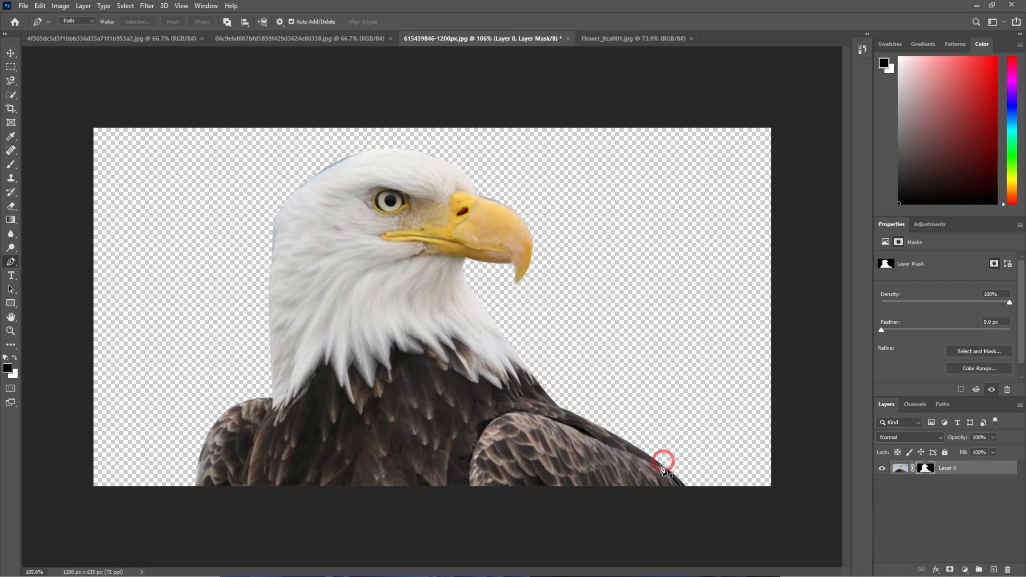
{"action": "scroll", "coordinate": [452, 385], "scroll_direction": "down", "scroll_amount": 1}
{"action": "scroll", "coordinate": [419, 321], "scroll_direction": "up", "scroll_amount": 2}
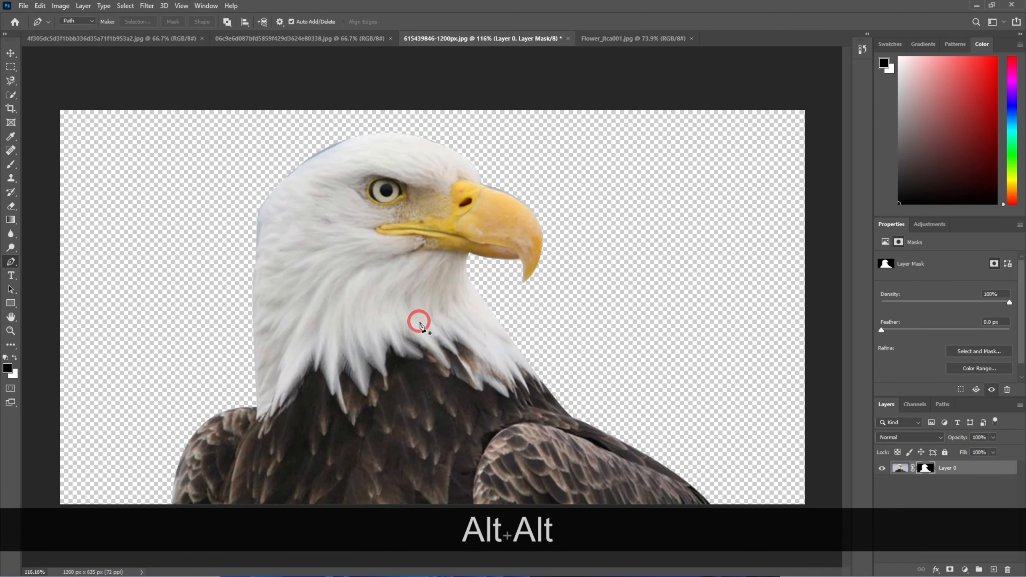